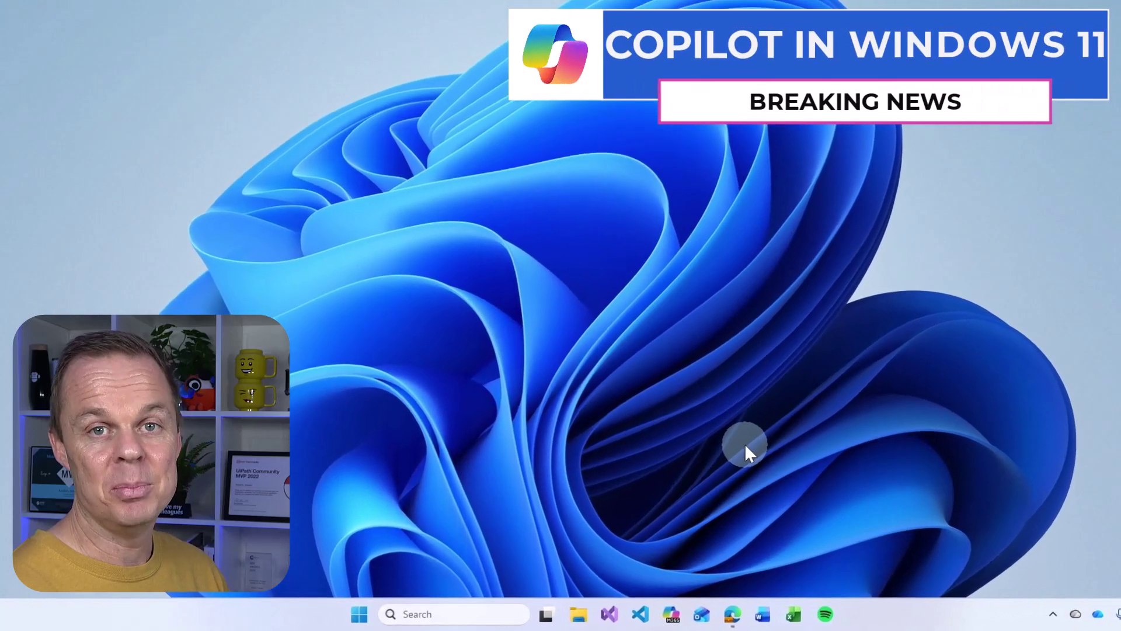
- Launch the Copilot app by searching 'copilot' from the Start menu
click(359, 619)
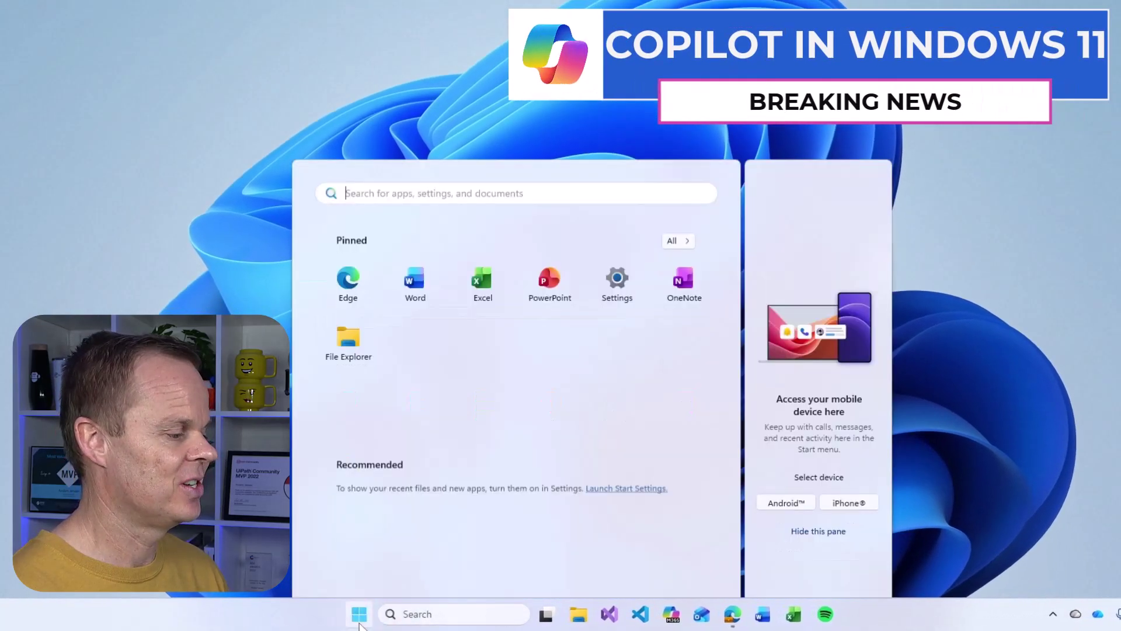
text(copilot)
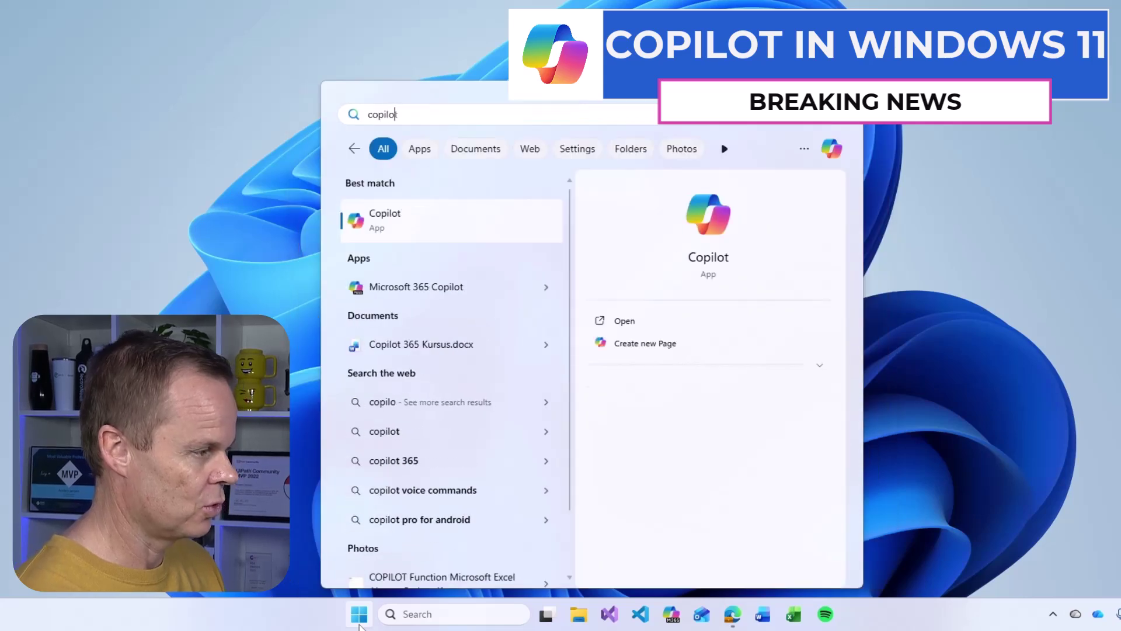
click(414, 215)
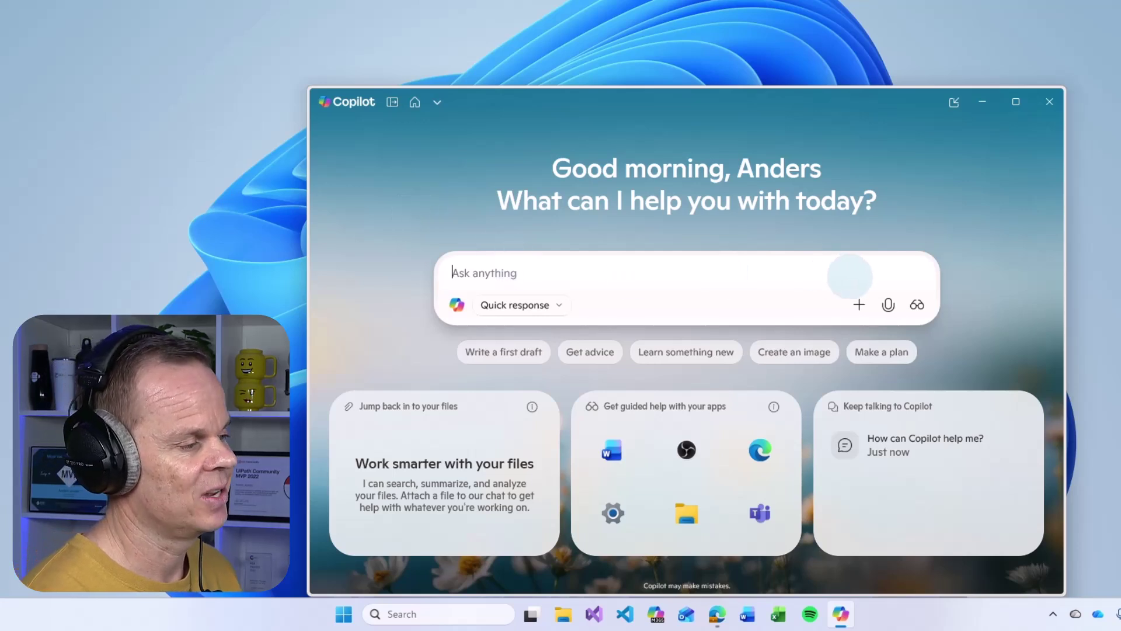
- Share Screen 2 with Copilot Vision so the Copilot window hides
click(926, 305)
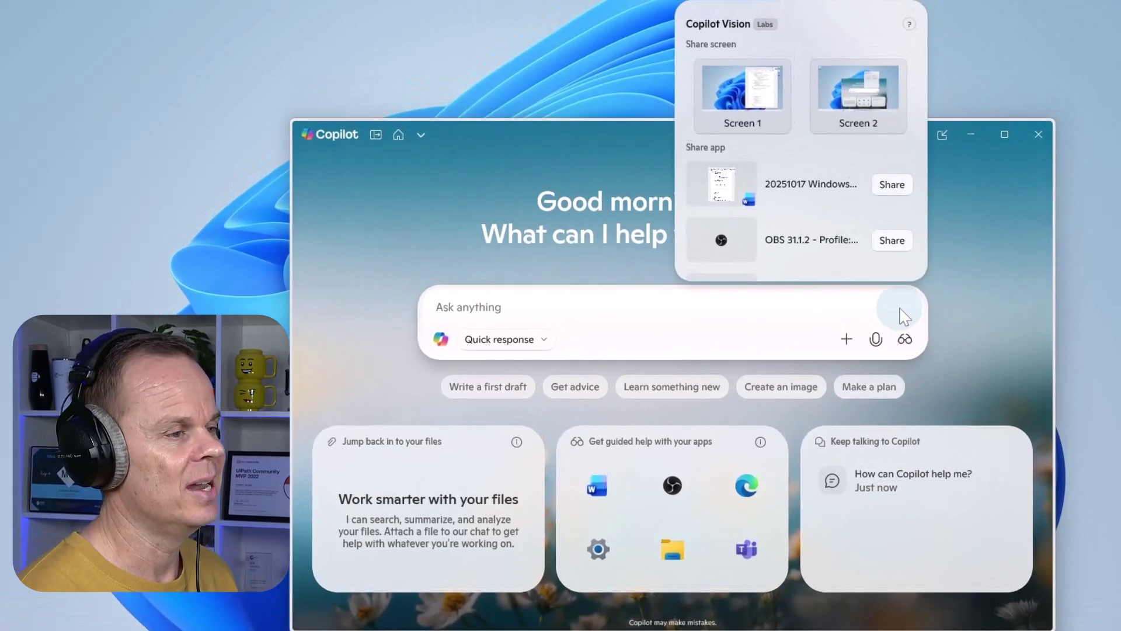
click(857, 103)
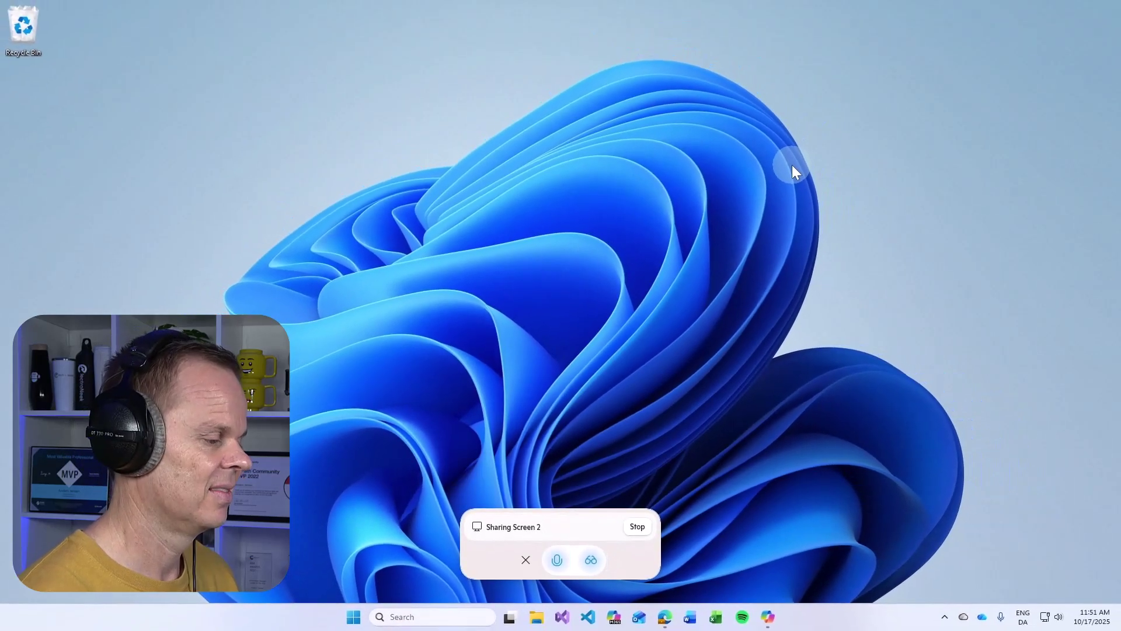
- Bring the LinkedIn feed forward for Copilot Vision and mute the microphone
click(667, 618)
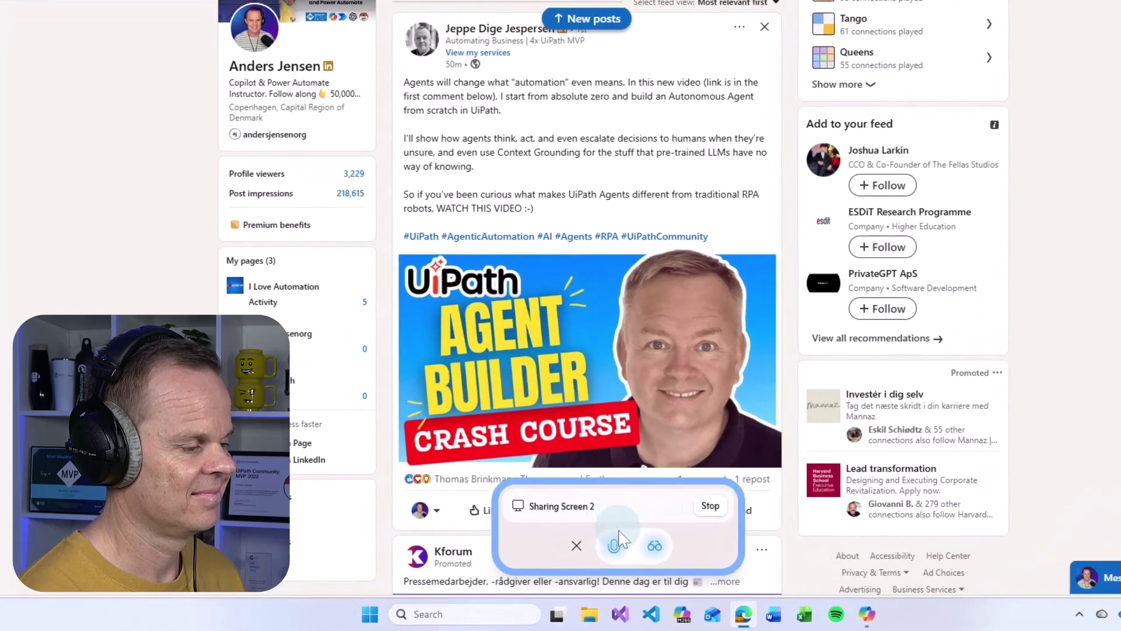
click(608, 546)
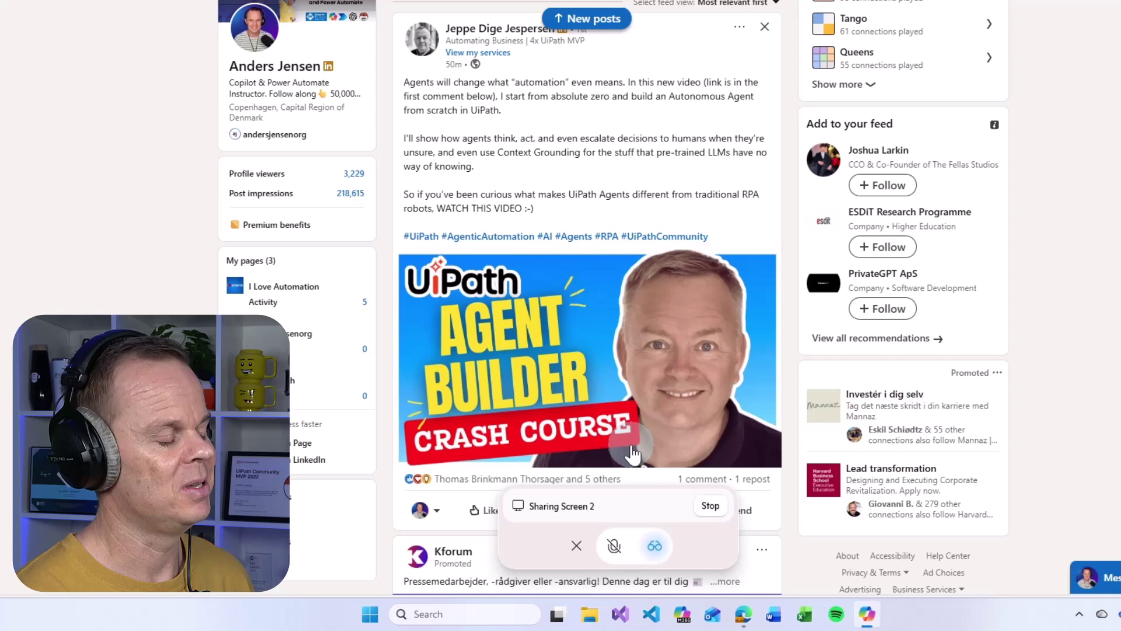
- End the Vision session and copy Copilot's suggested thank-you reply
click(577, 546)
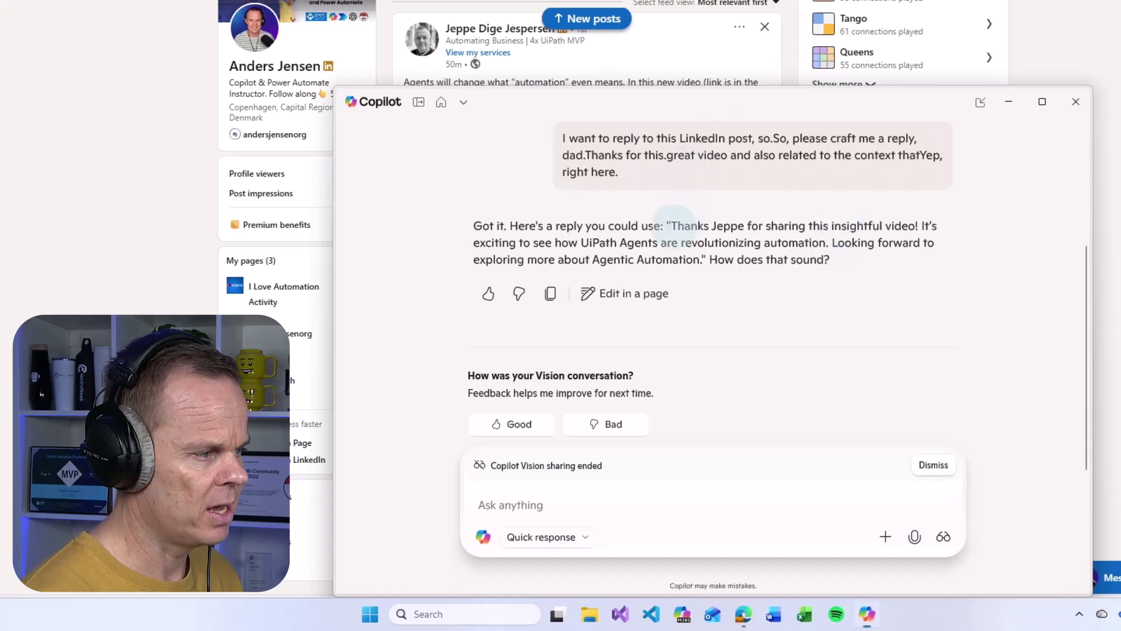
drag(671, 226, 703, 260)
key(ctrl+c)
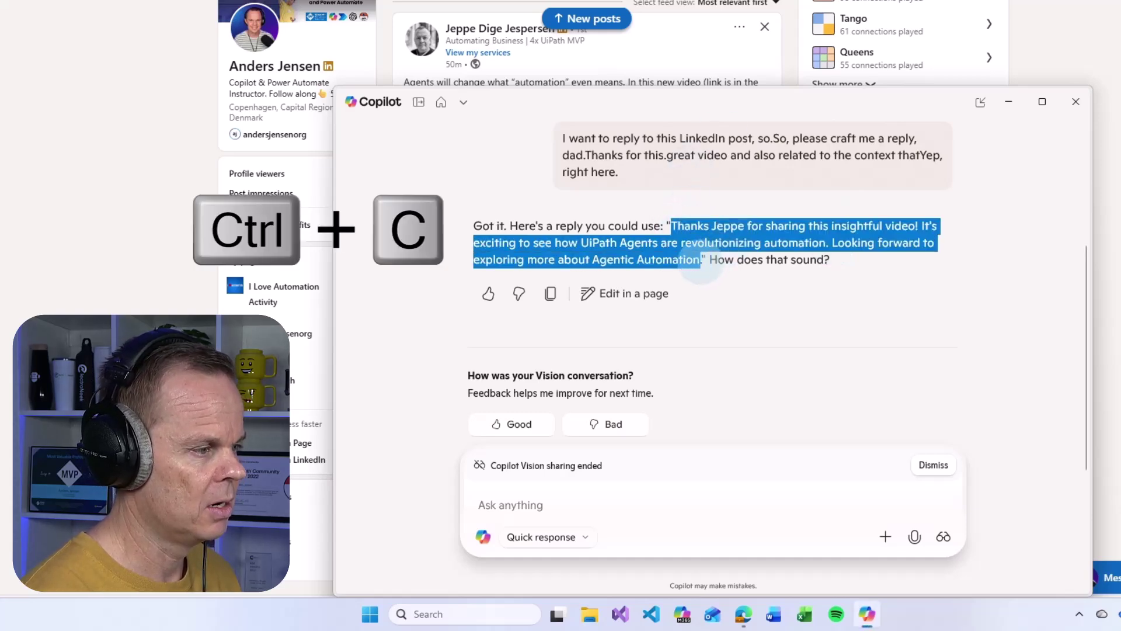
- Post the copied reply as a comment on the UiPath Agent Builder post and like it
click(867, 614)
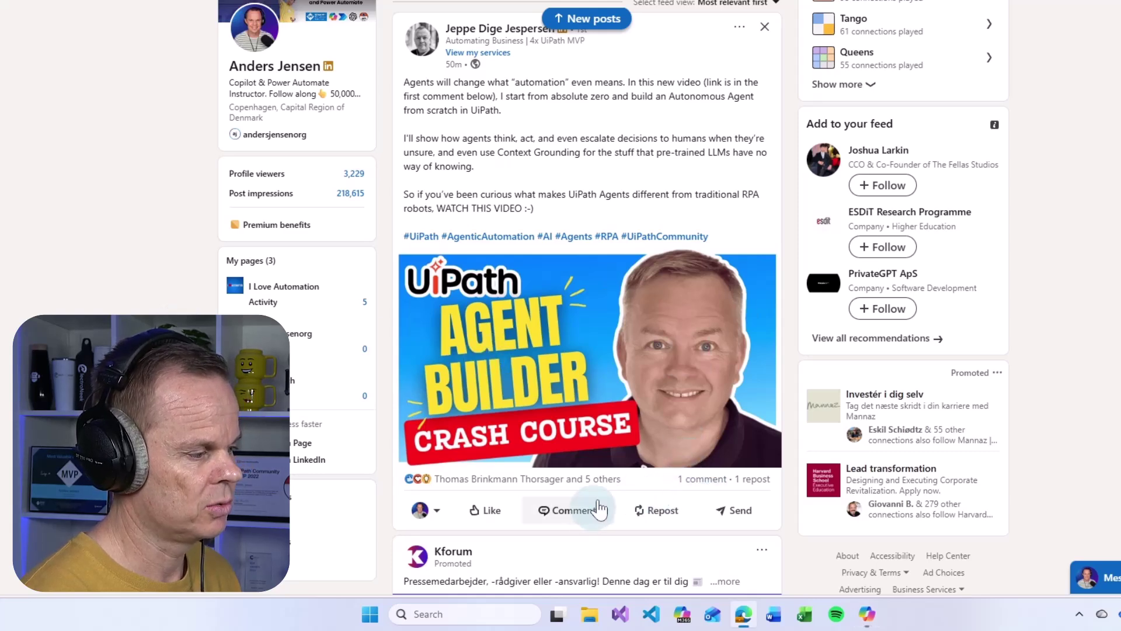
click(574, 510)
scroll(617, 392, down, 5)
click(570, 259)
key(ctrl+v)
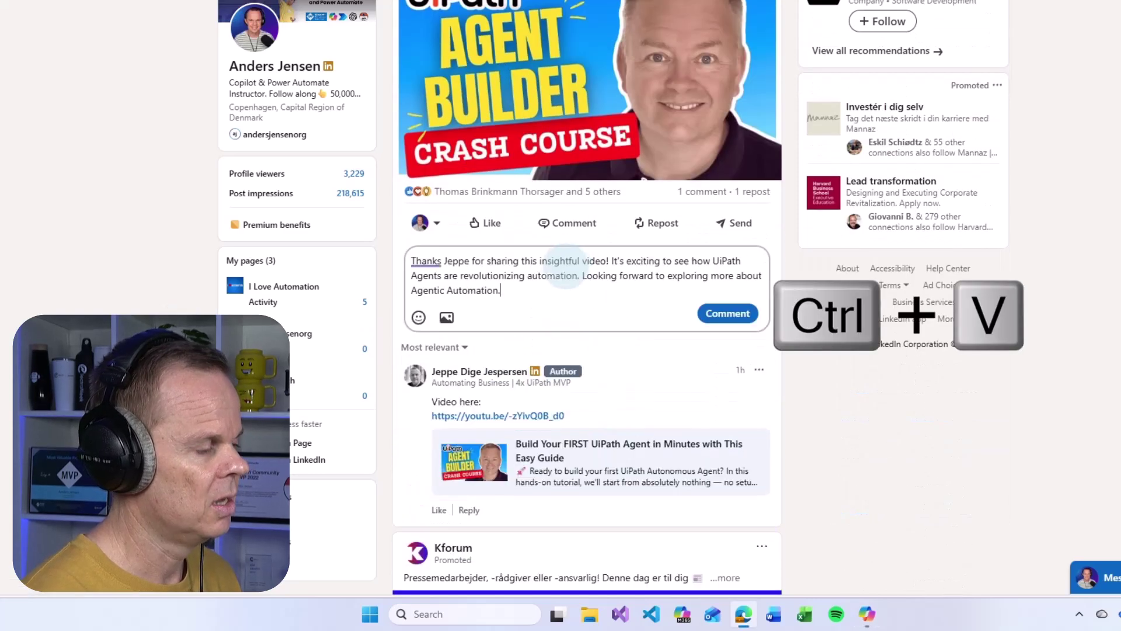
click(728, 314)
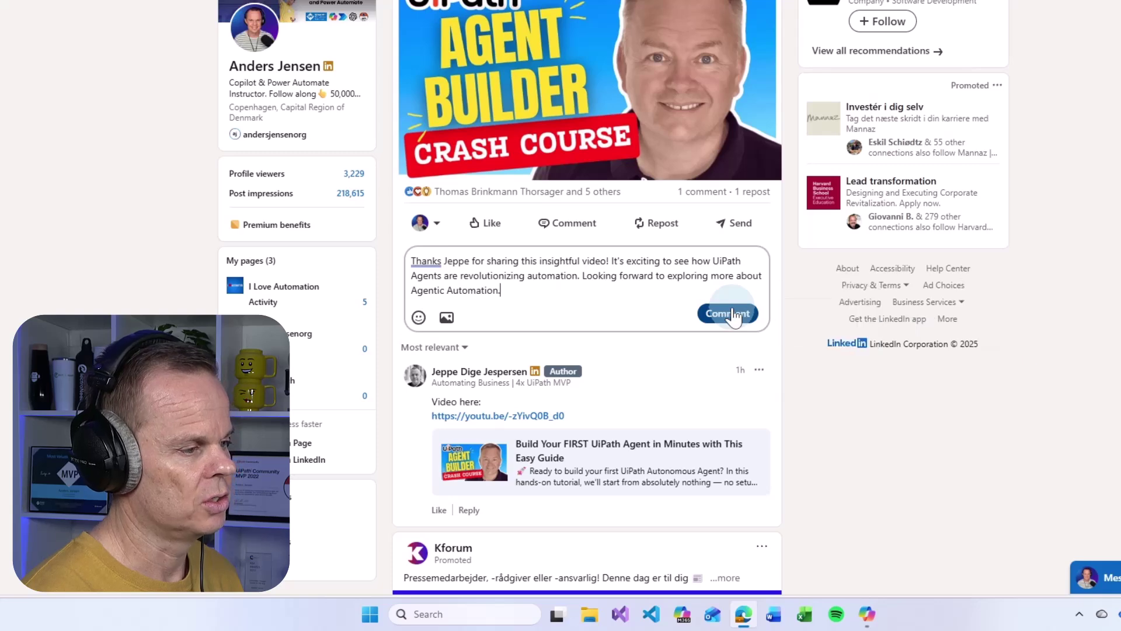
click(488, 223)
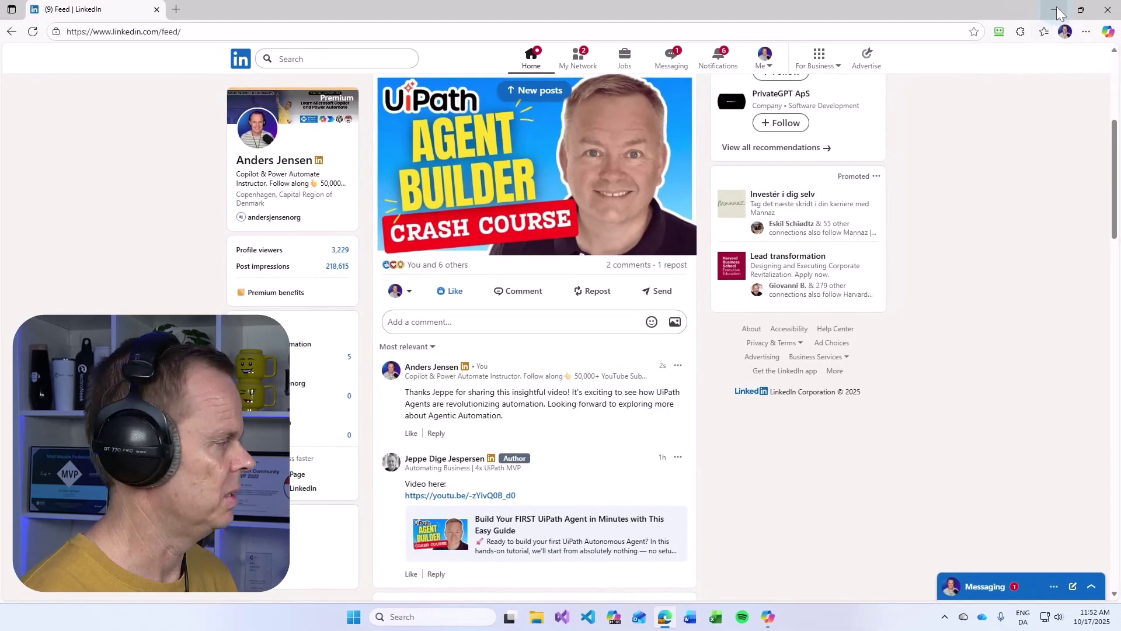
- Minimize Edge and start a new conversation in Copilot
click(1056, 8)
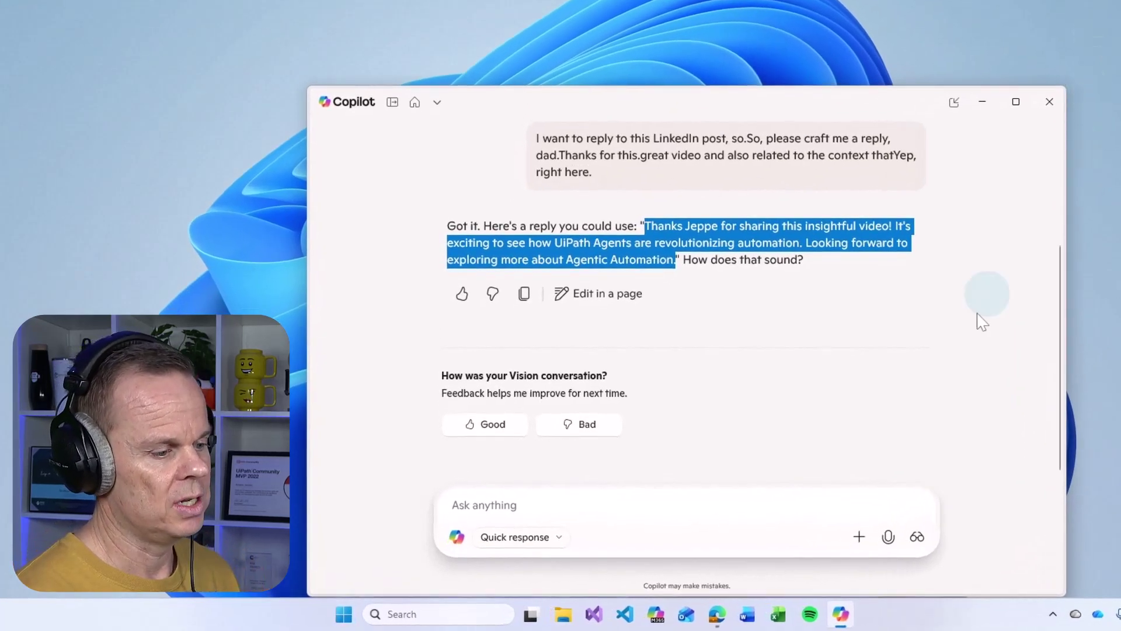
click(859, 536)
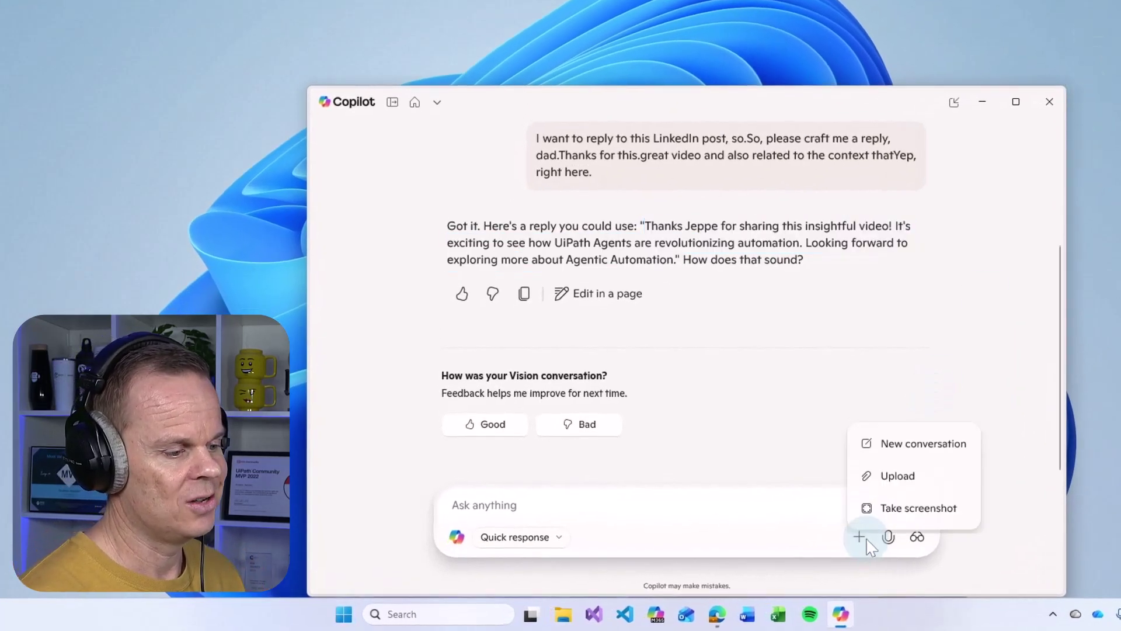
click(903, 442)
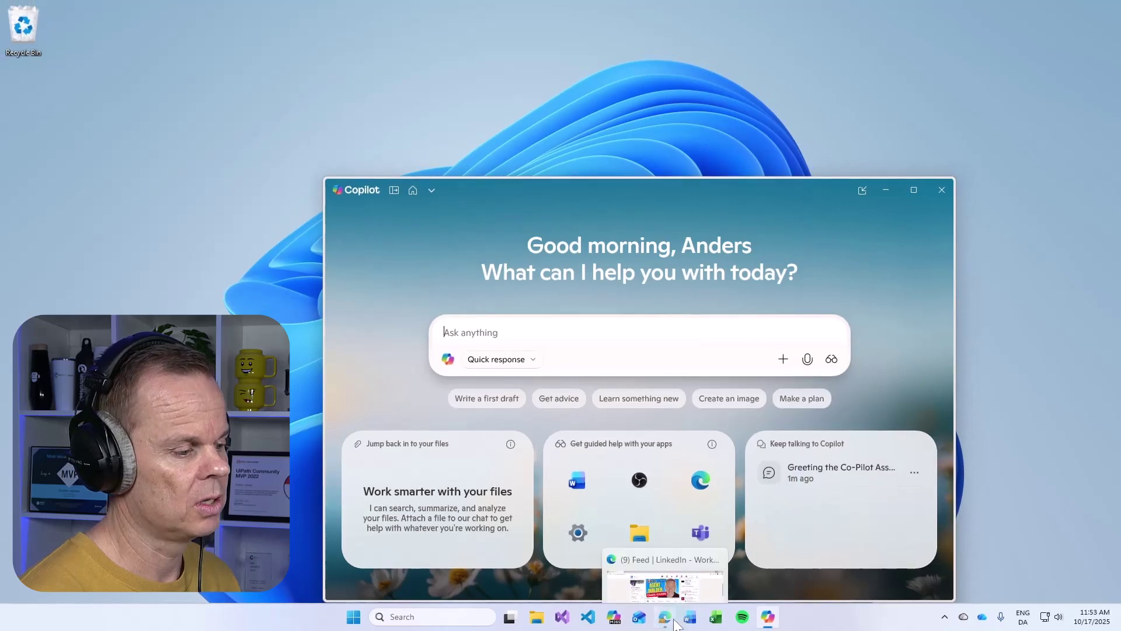
- Open your own LinkedIn profile from the feed, expand About, and scroll through it
click(667, 616)
click(303, 159)
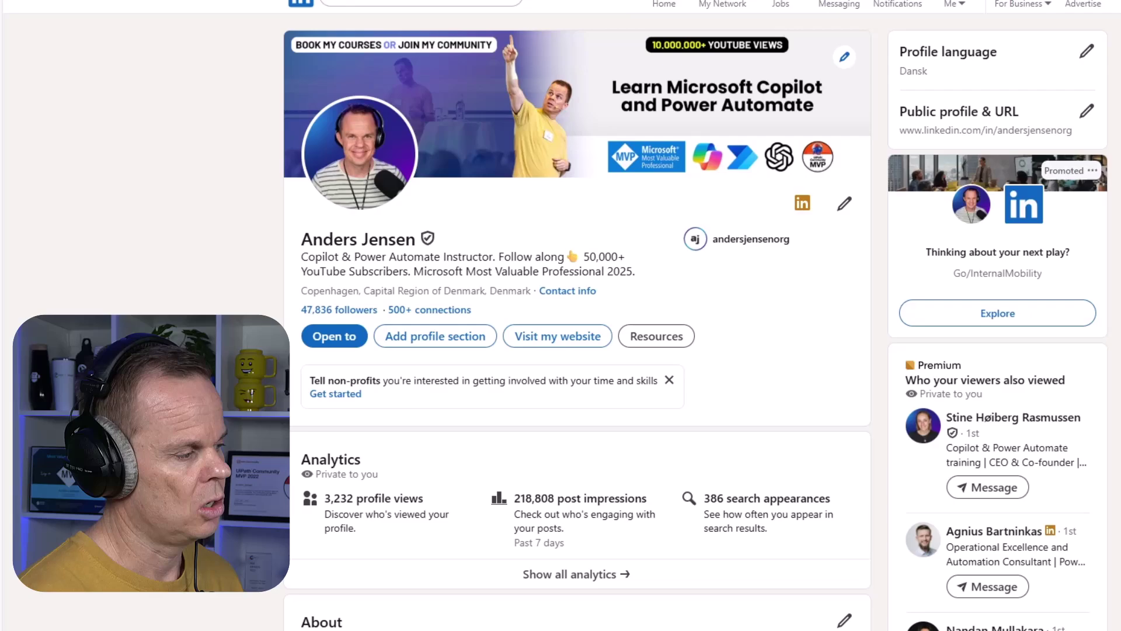
scroll(270, 61, down, 3)
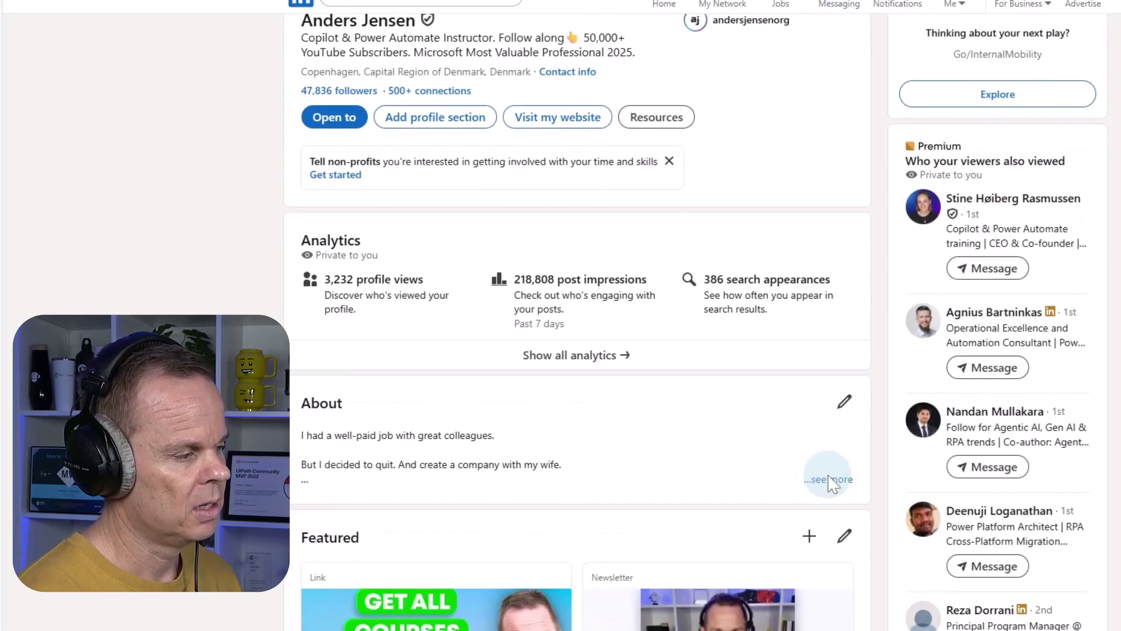
click(827, 478)
scroll(426, 275, down, 5)
scroll(426, 286, down, 15)
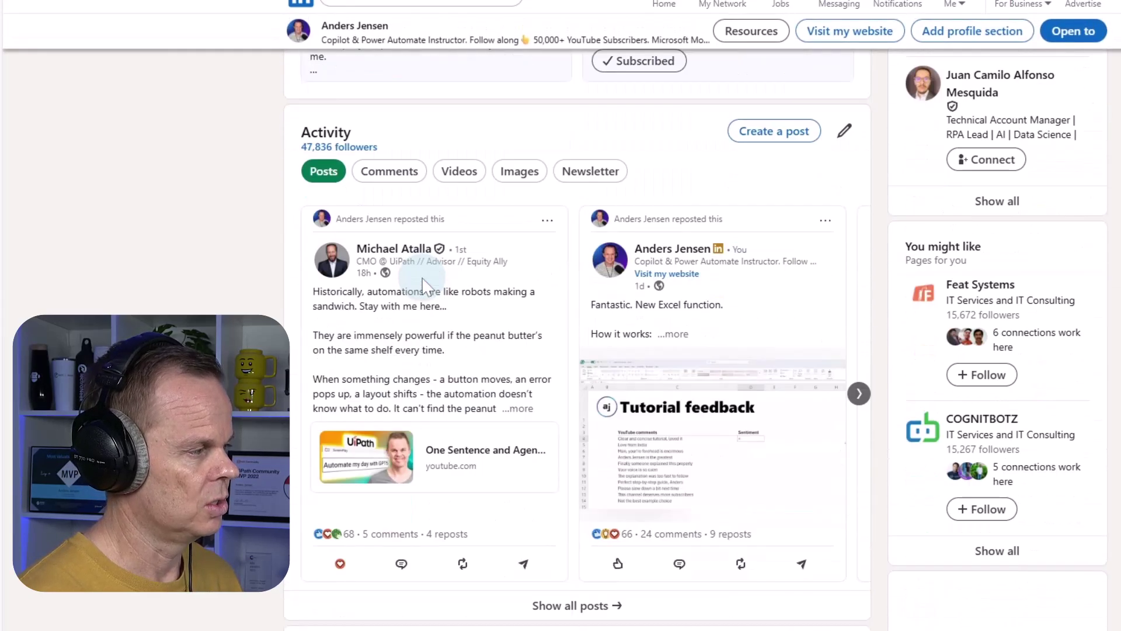
scroll(551, 440, down, 3)
scroll(519, 408, up, 20)
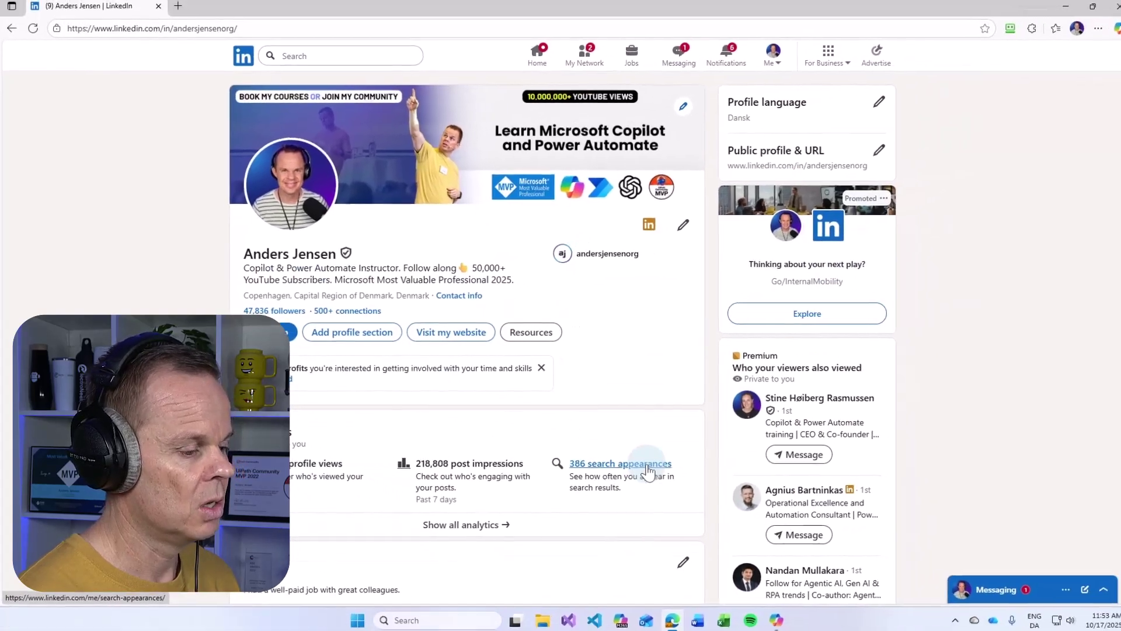
- Bring Copilot over the profile page and show its Vision screen and app sharing choices
click(776, 619)
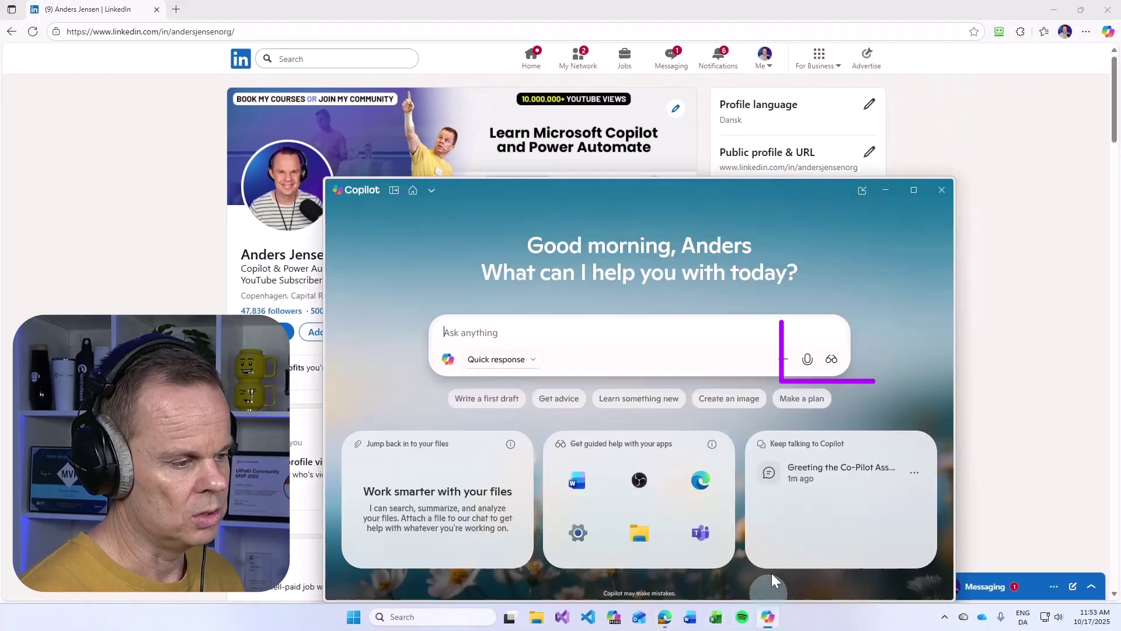
click(832, 358)
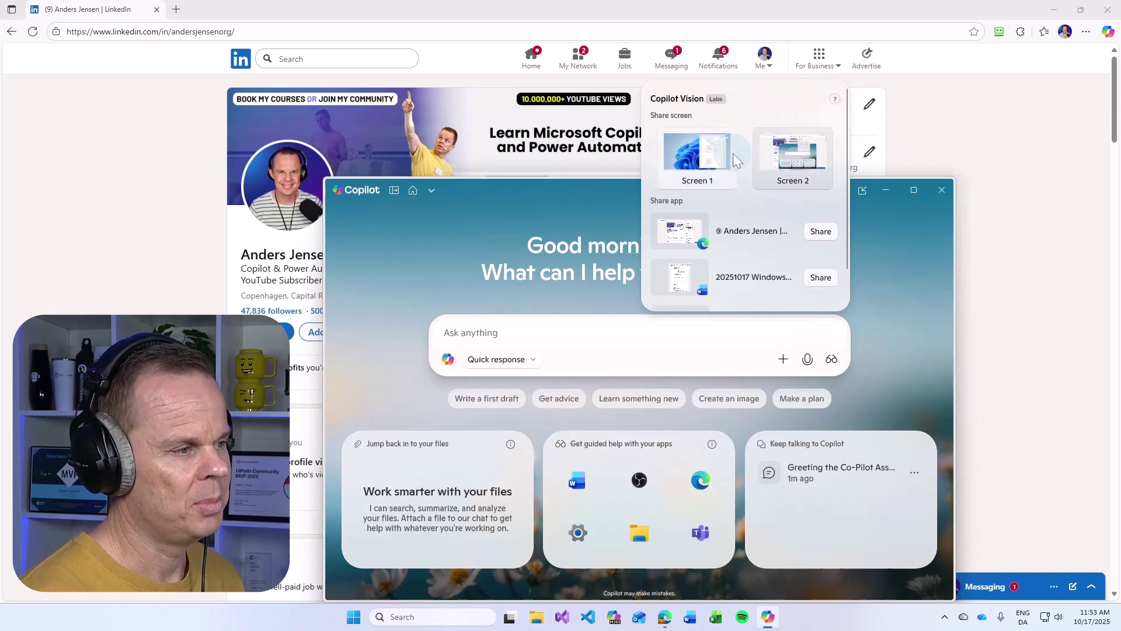
- Share the LinkedIn Edge window with Copilot Vision and scroll down through the profile
click(822, 235)
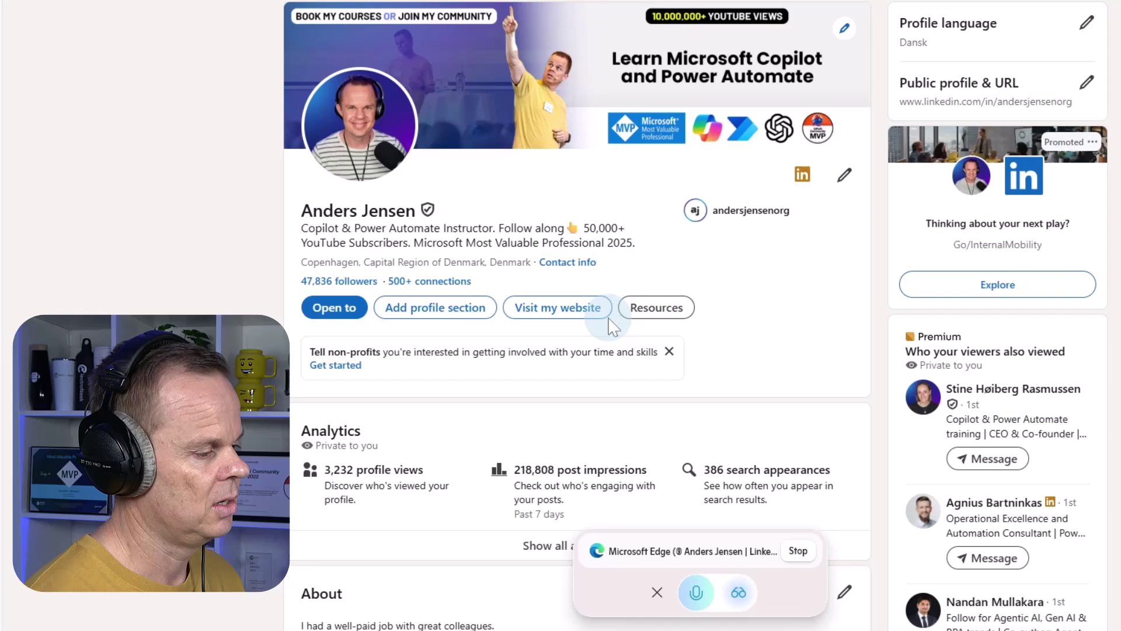
scroll(454, 326, down, 1)
scroll(454, 326, down, 5)
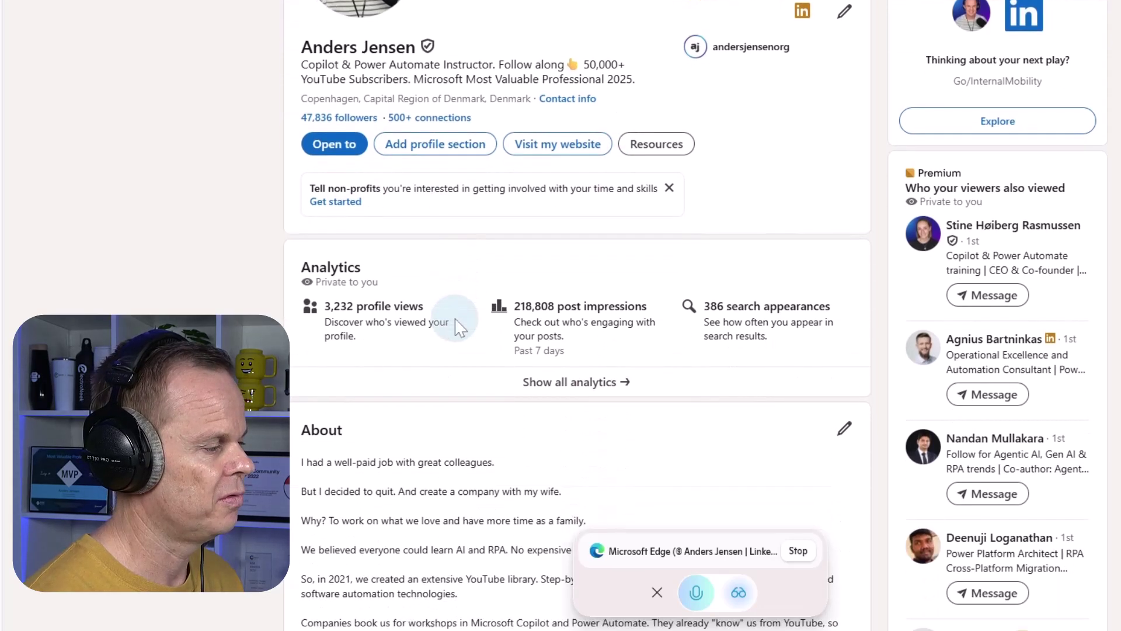
scroll(454, 328, down, 8)
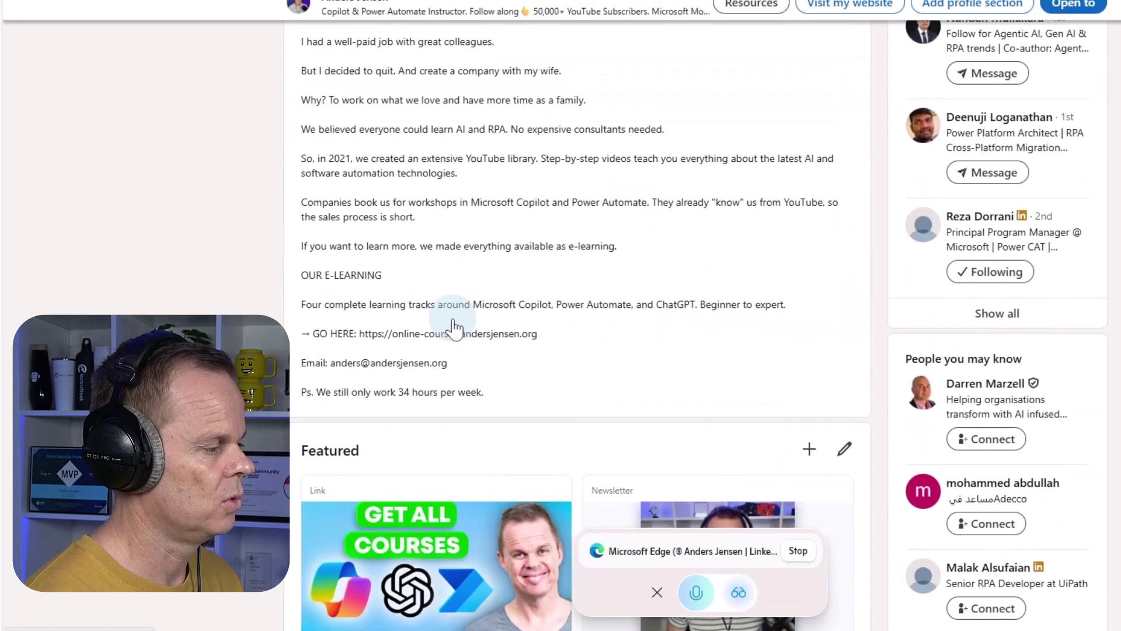
scroll(454, 325, down, 10)
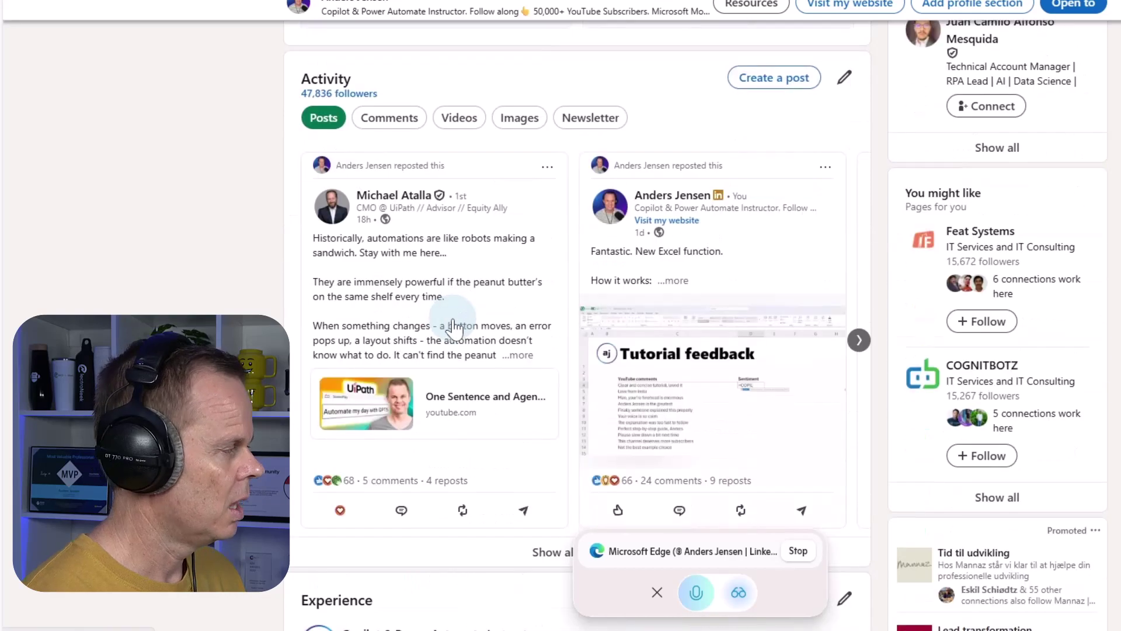
scroll(455, 328, down, 10)
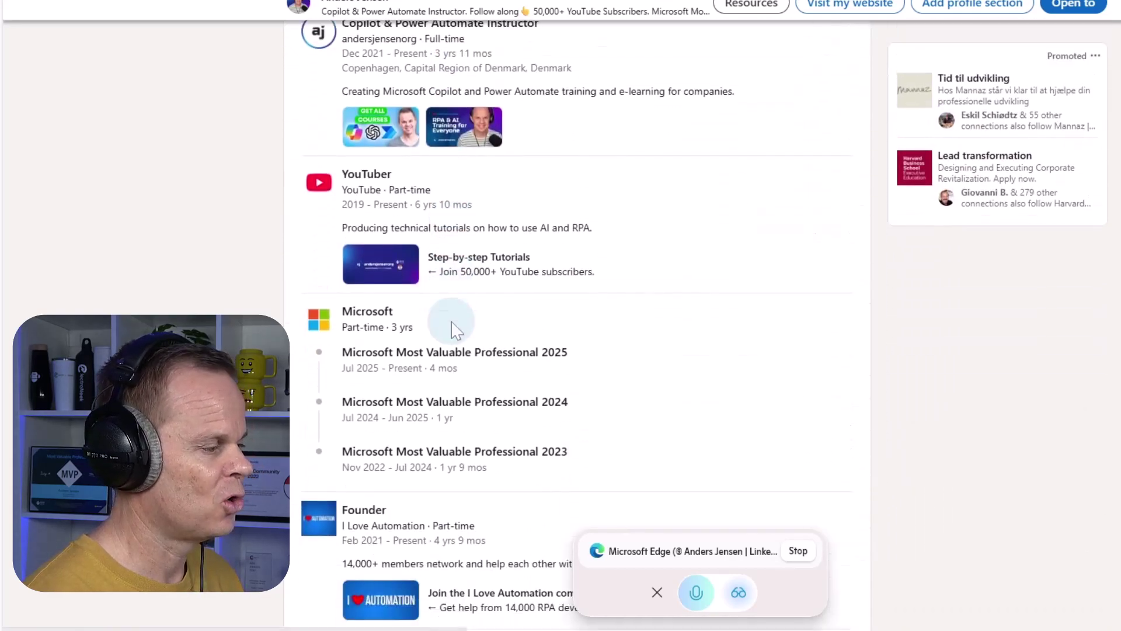
scroll(454, 333, down, 5)
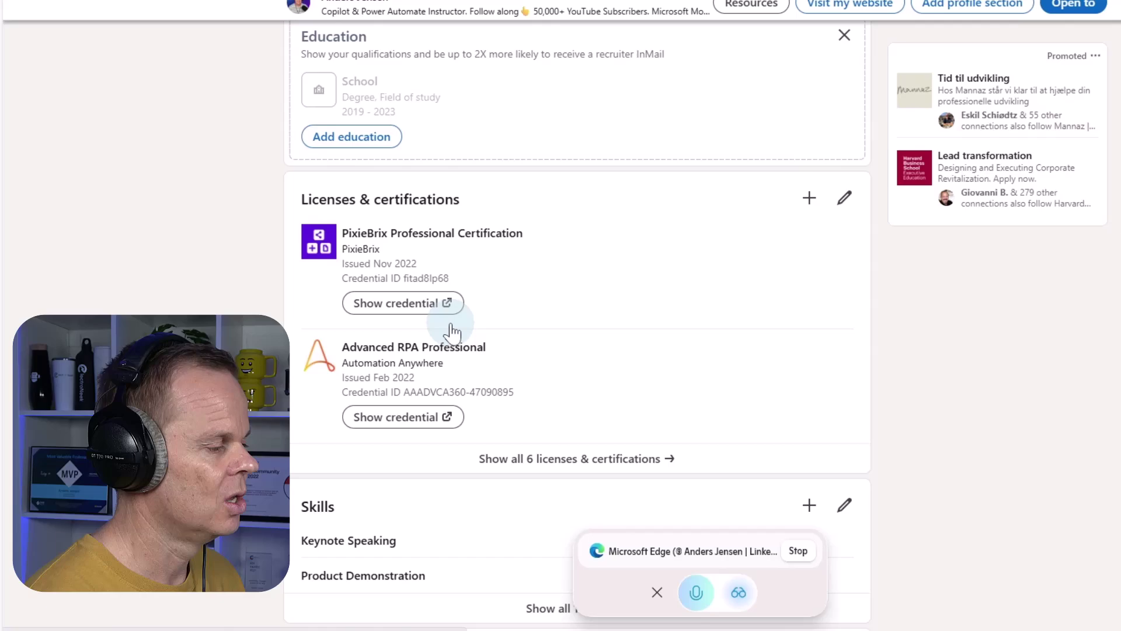
- Scroll back over the profile sections, re-enable voice input, then stop Vision sharing
scroll(455, 332, up, 20)
scroll(454, 332, up, 16)
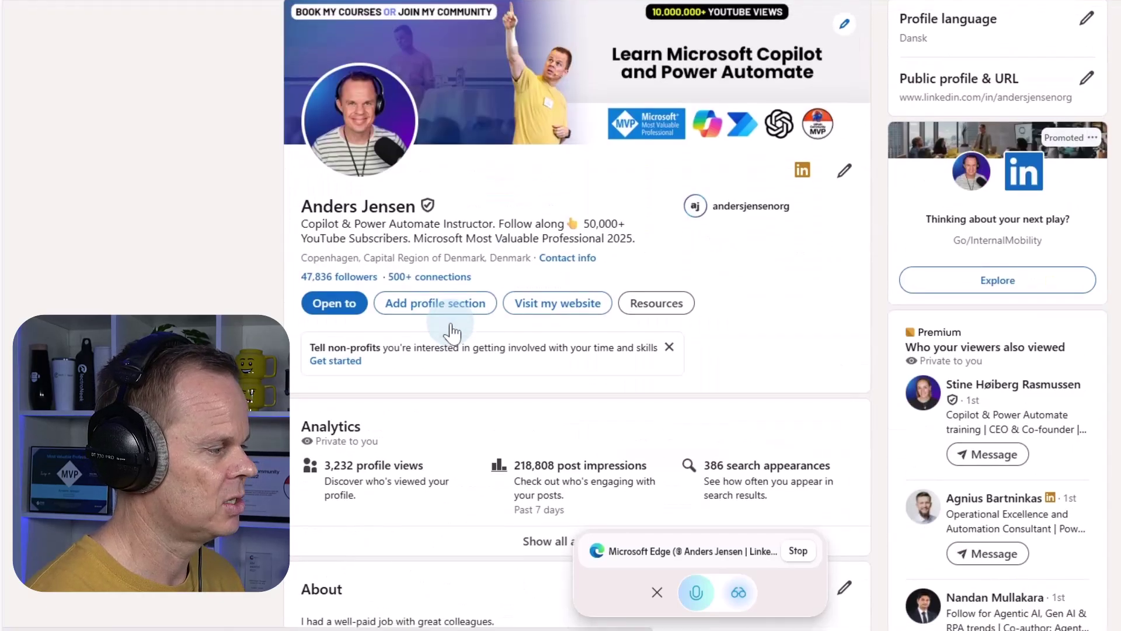
scroll(449, 328, down, 9)
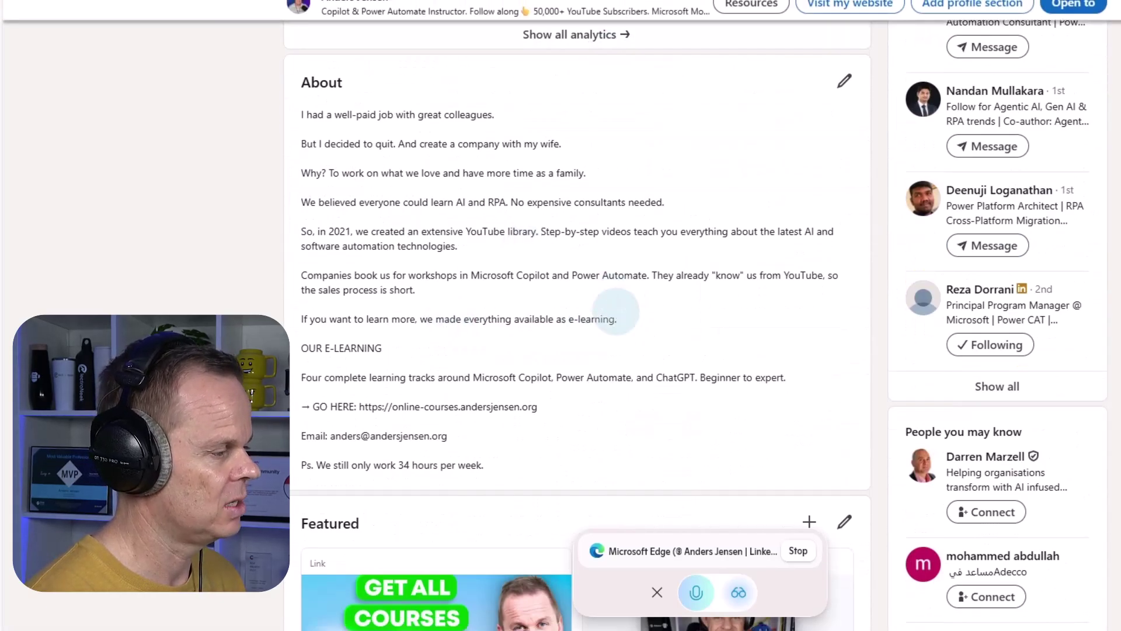
scroll(617, 336, up, 9)
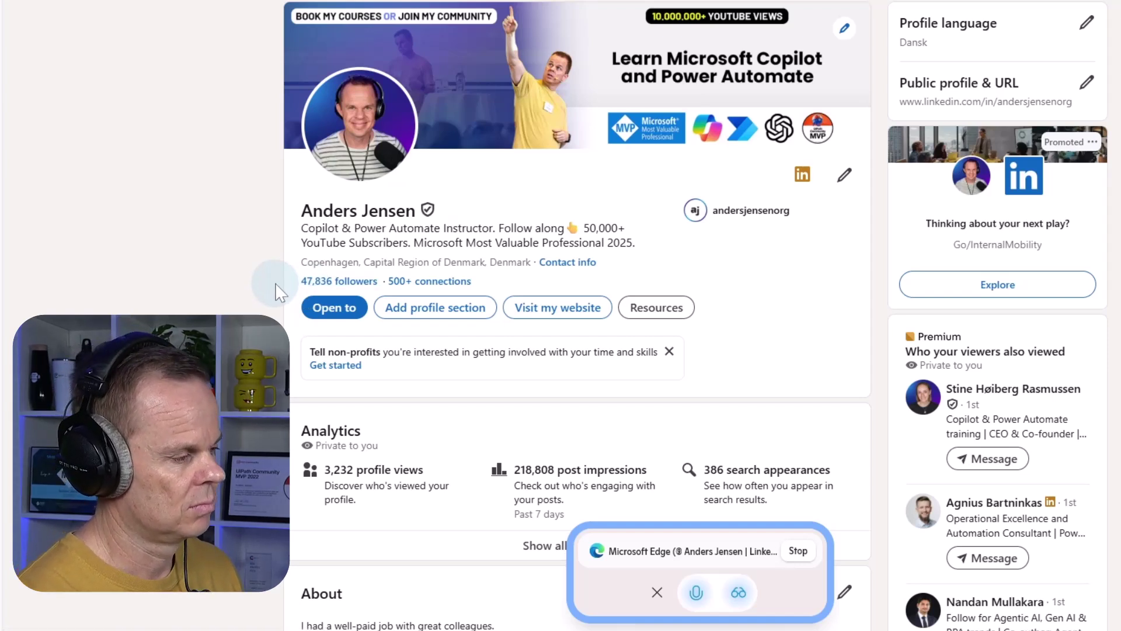
scroll(275, 292, down, 9)
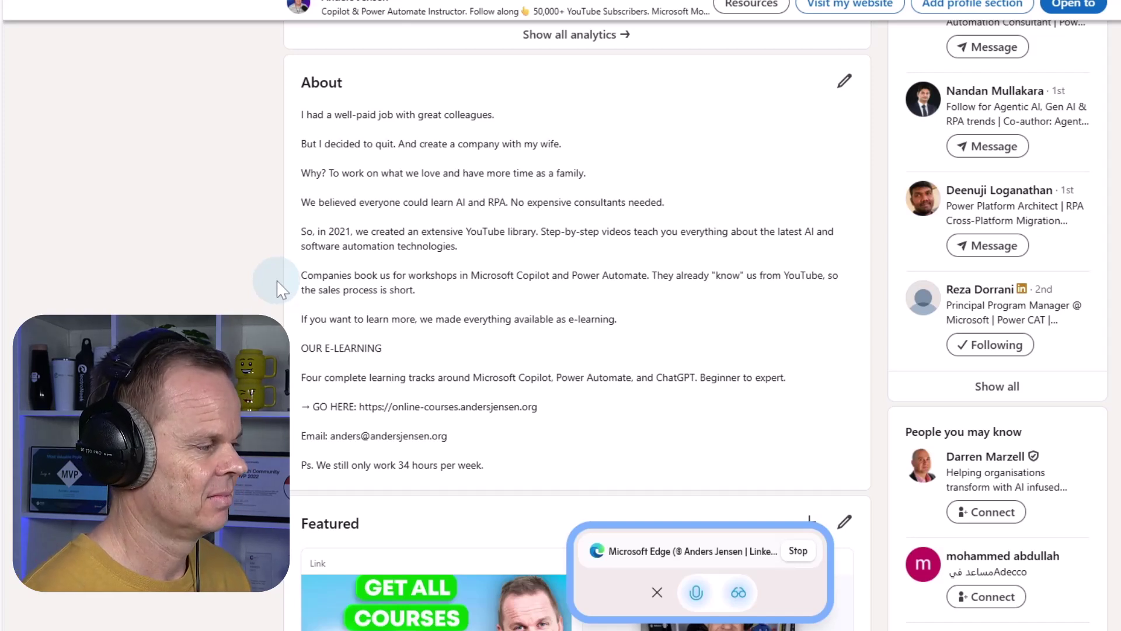
click(694, 589)
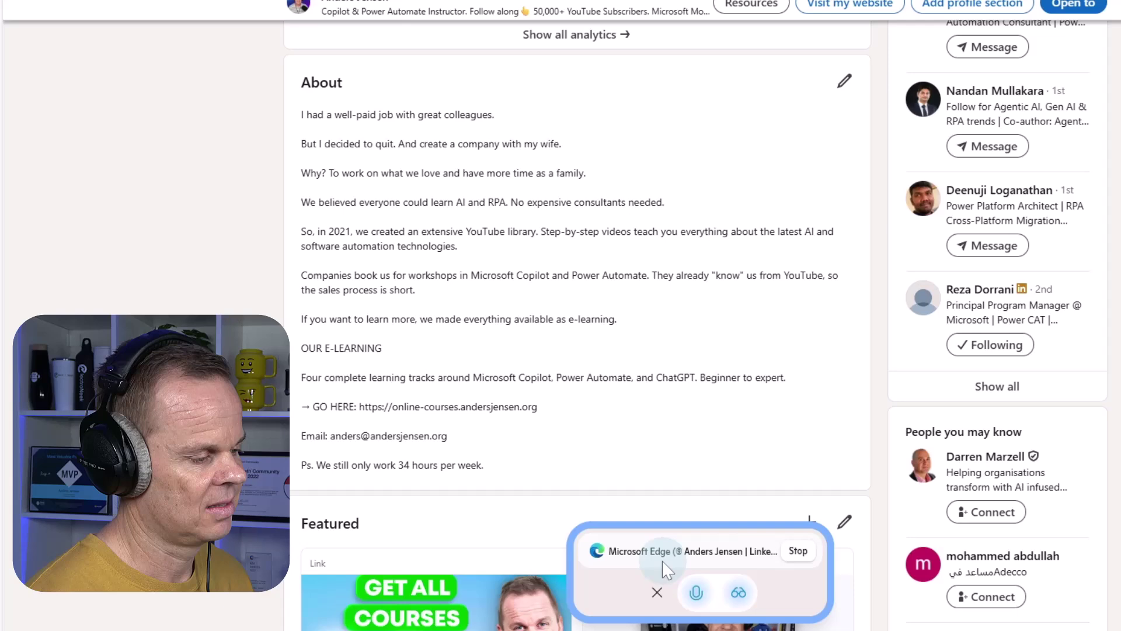
click(657, 590)
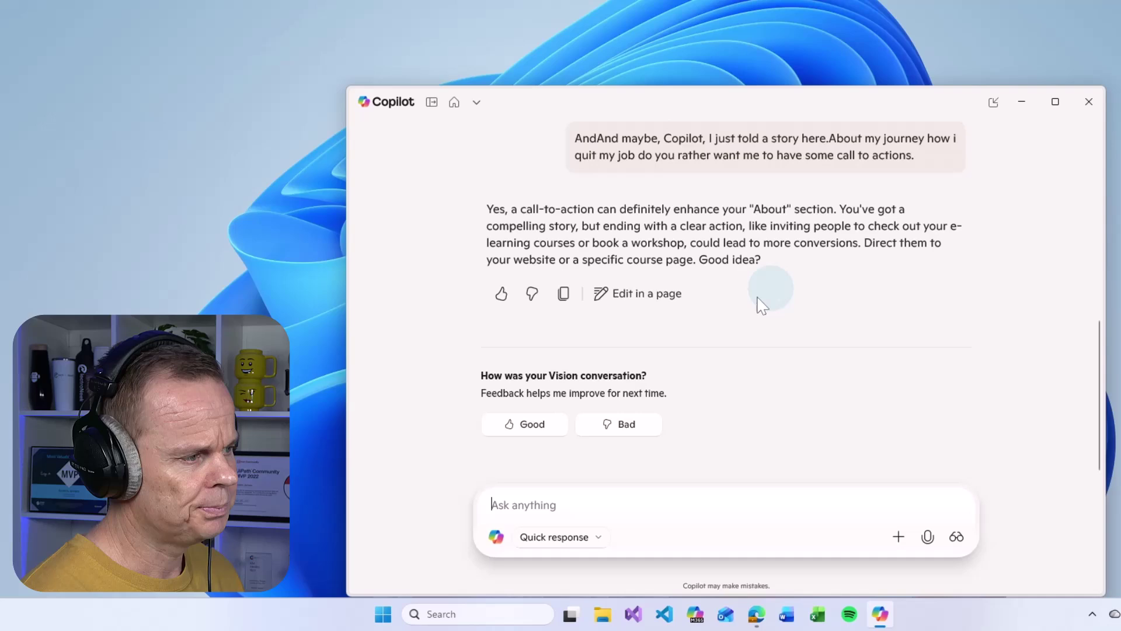
- Start a fresh Copilot conversation and dismiss the Copilot taskbar jump list
click(898, 536)
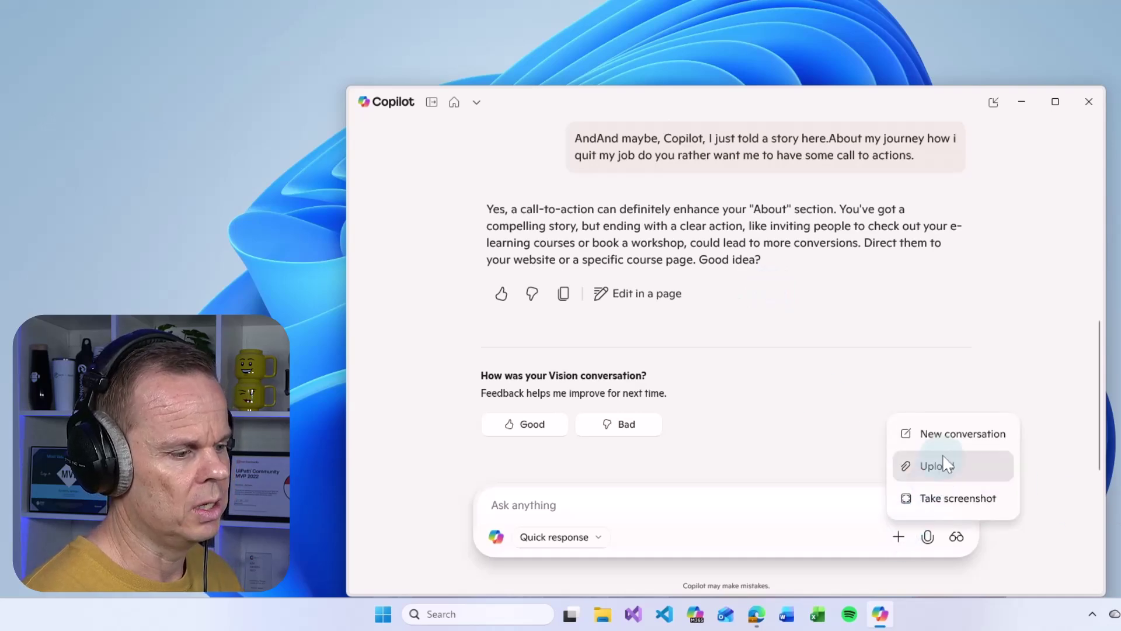
click(946, 437)
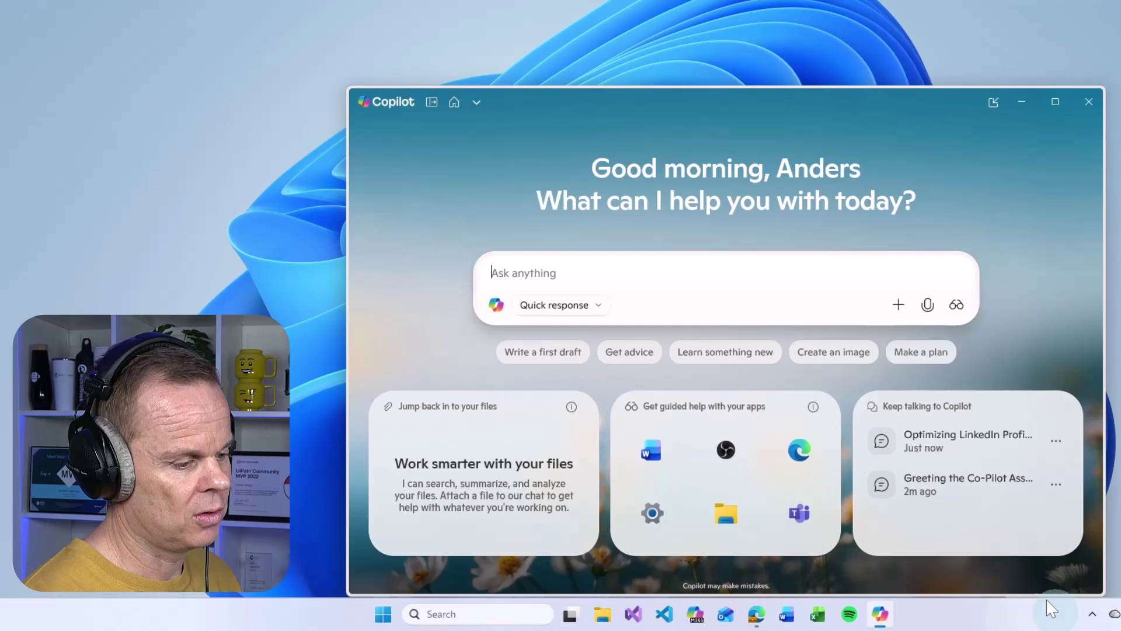
right_click(880, 619)
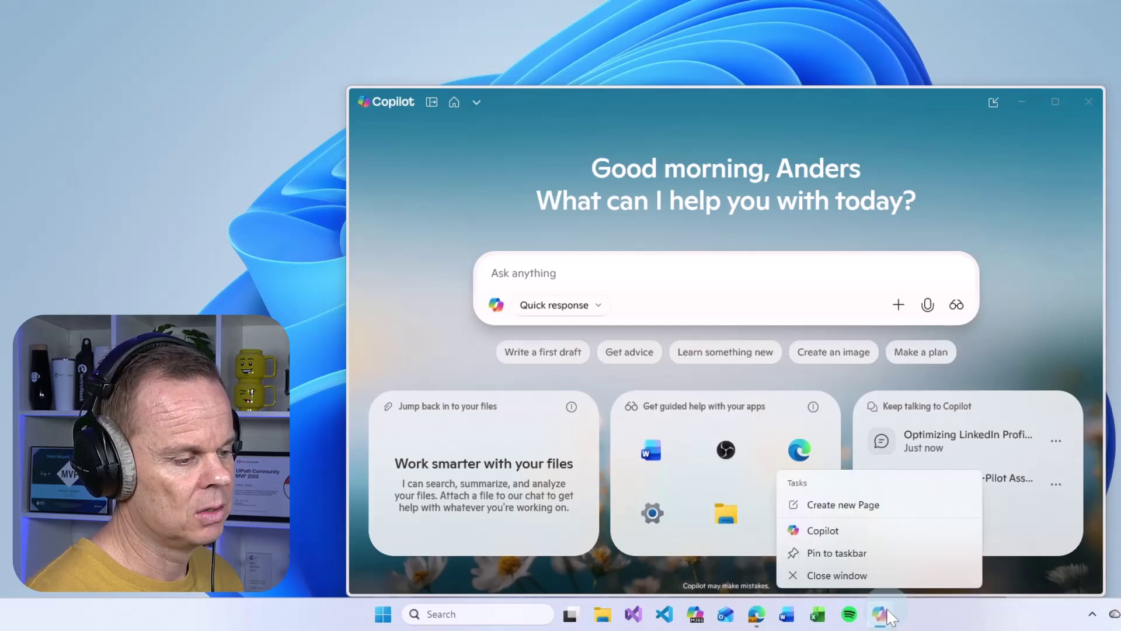
click(853, 553)
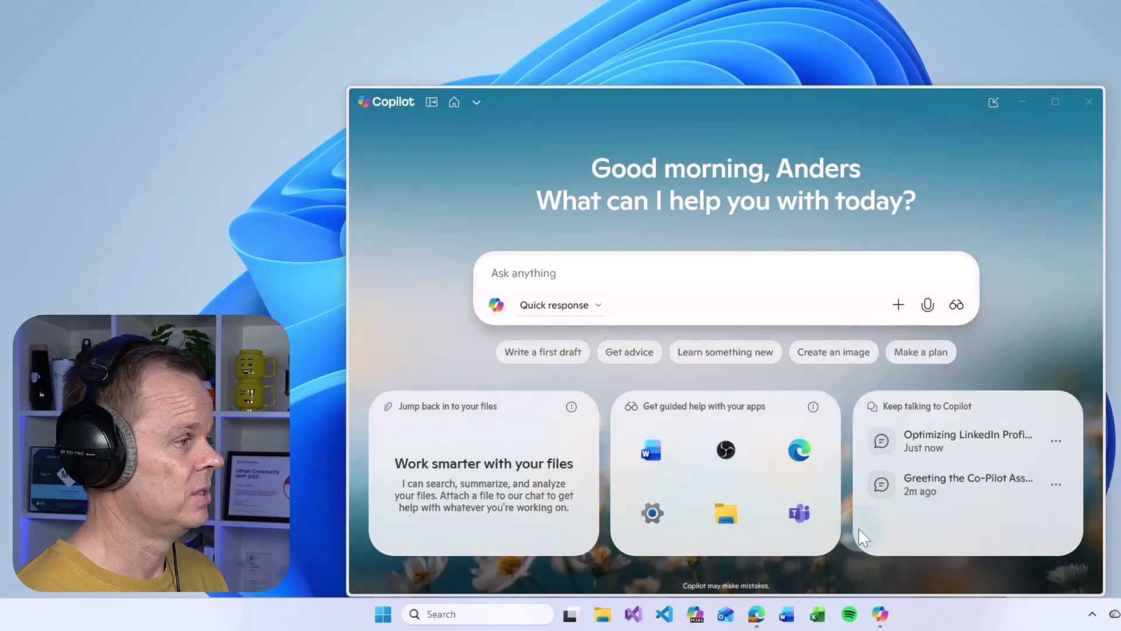
- Show the Conversations sidebar with today's two chats and open the account menu
click(436, 100)
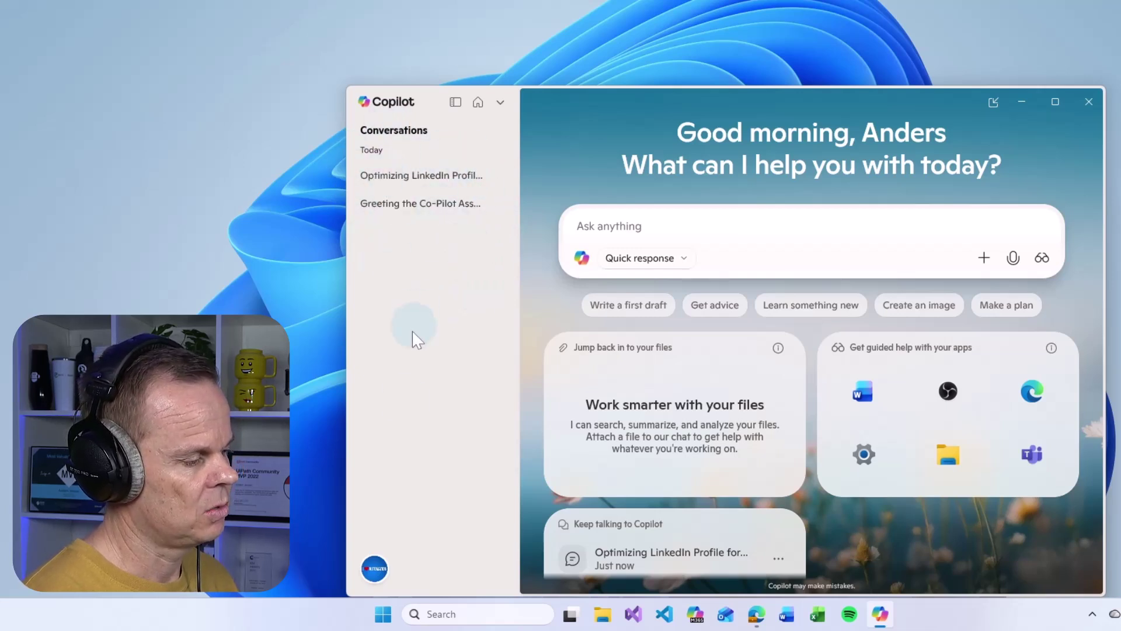
click(378, 572)
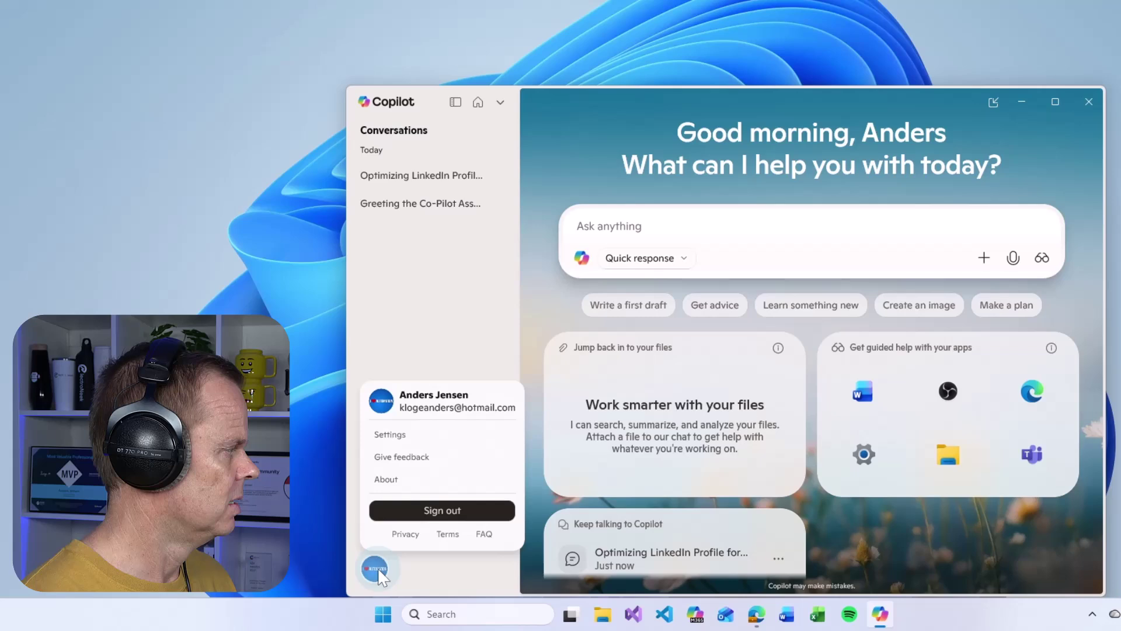
- Check Copilot's Privacy settings, then turn on the File search permission in Copilot settings
click(390, 434)
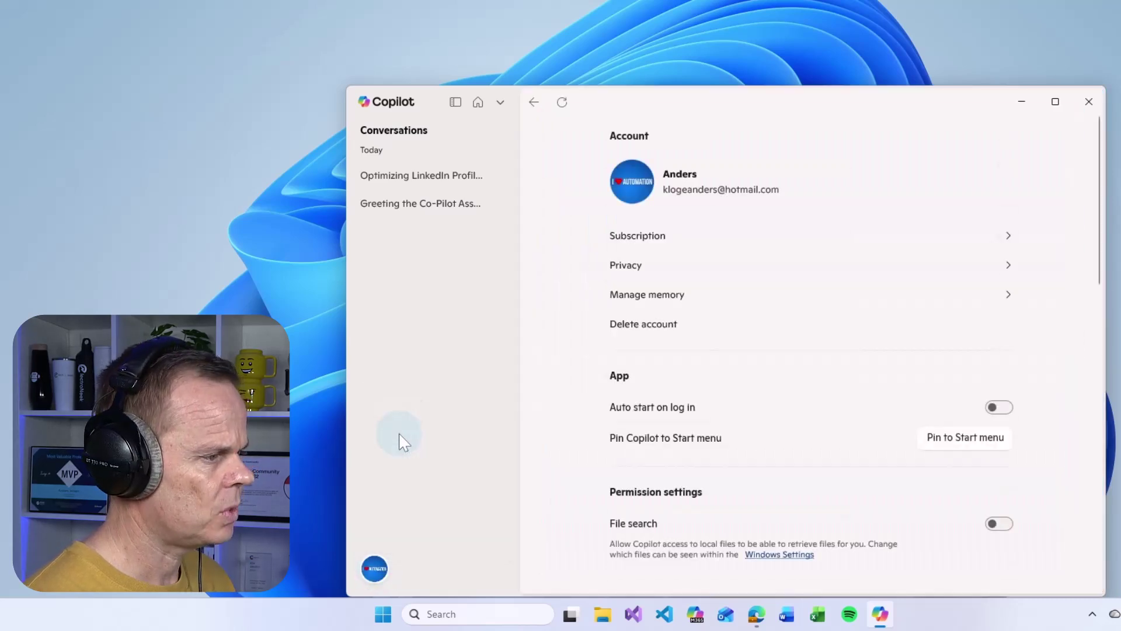
click(626, 264)
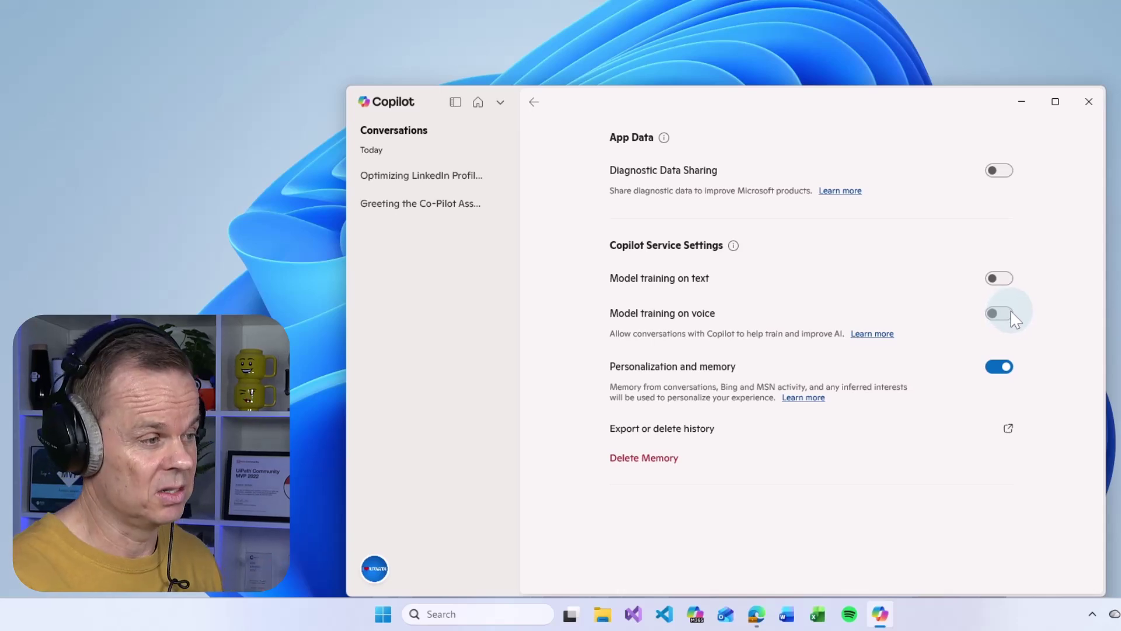
click(533, 103)
scroll(694, 296, down, 3)
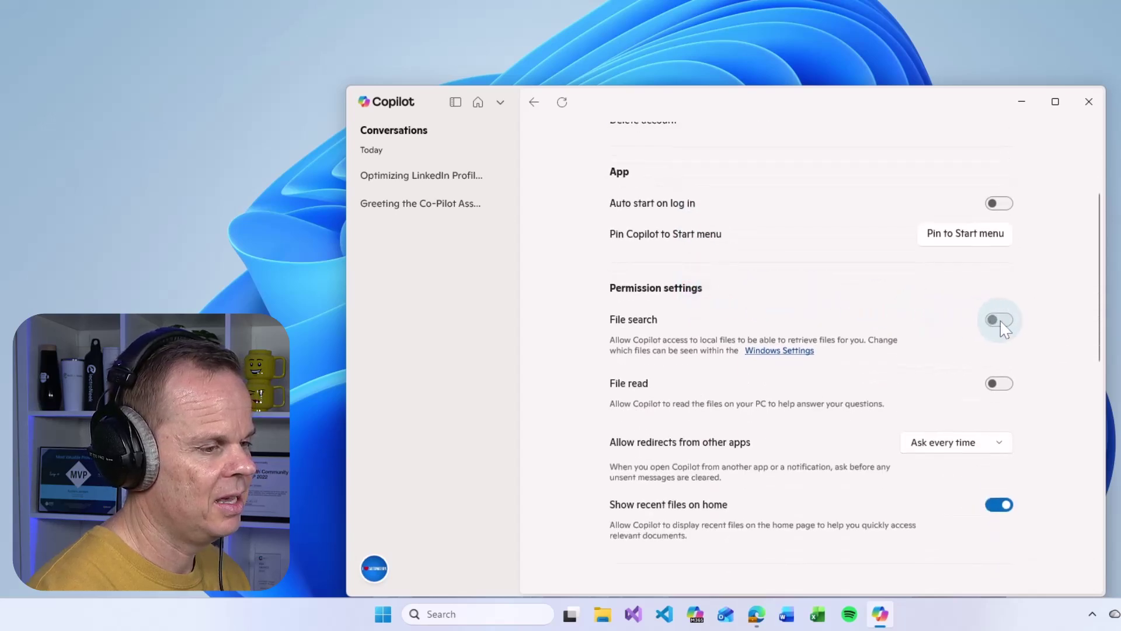
click(999, 319)
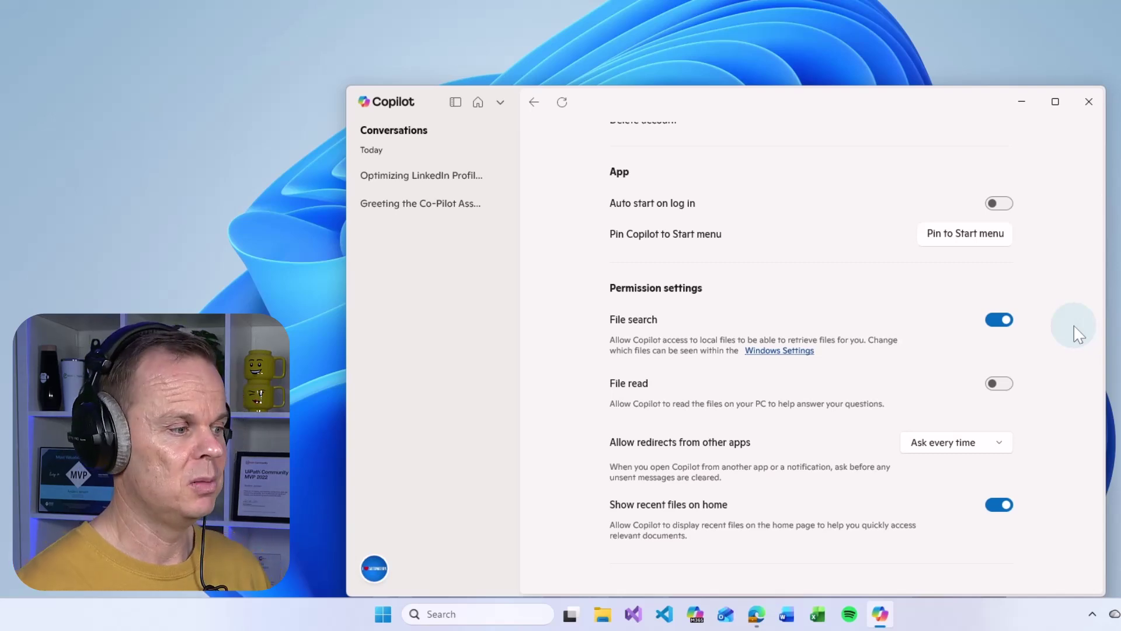
- Open Windows search settings and review Find my files (Enhanced) and its excluded folders
click(778, 351)
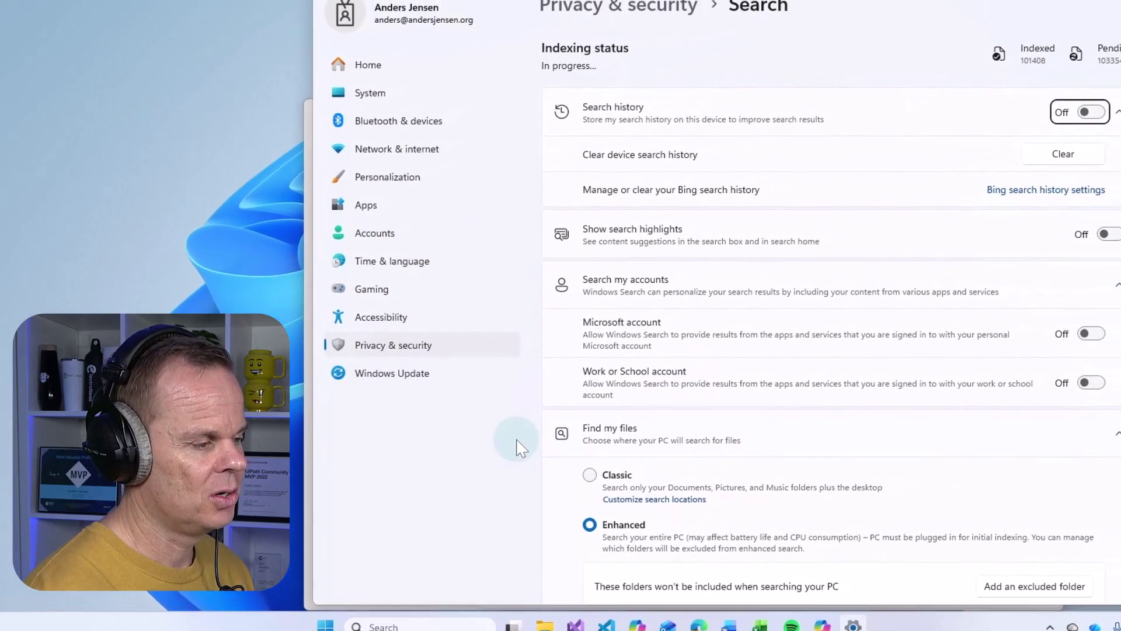
scroll(517, 450, down, 4)
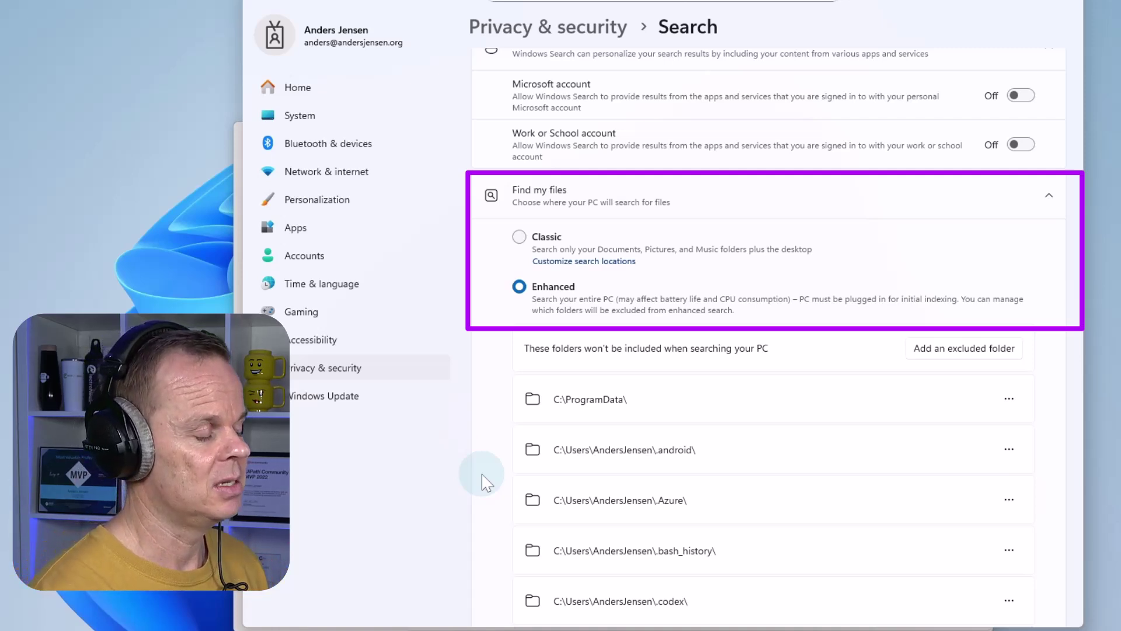
scroll(926, 452, down, 2)
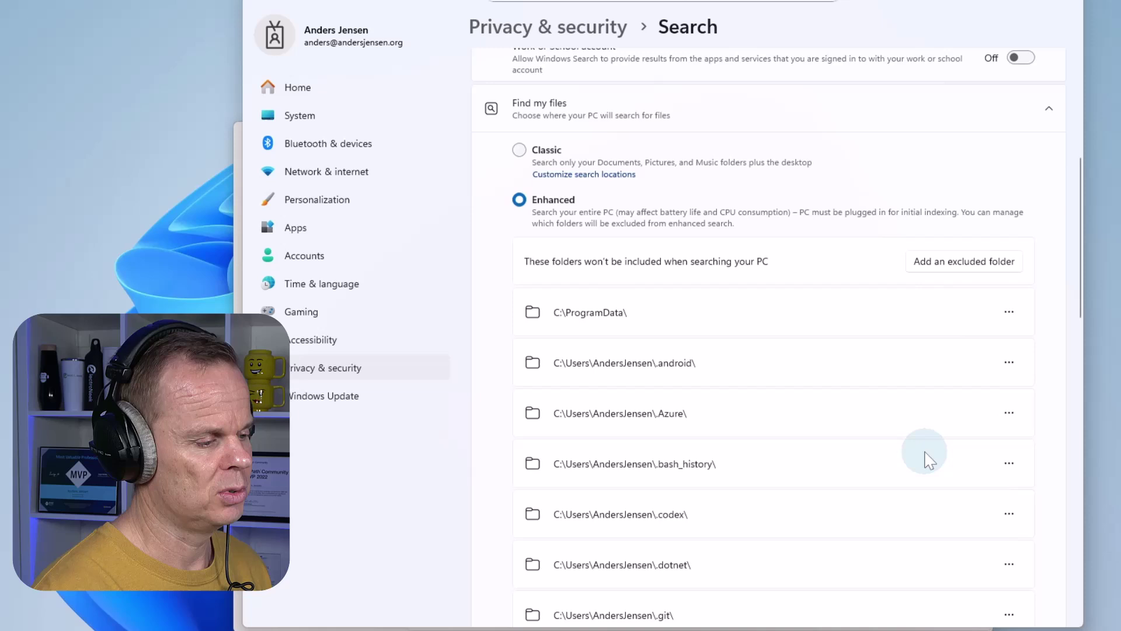
scroll(928, 459, down, 3)
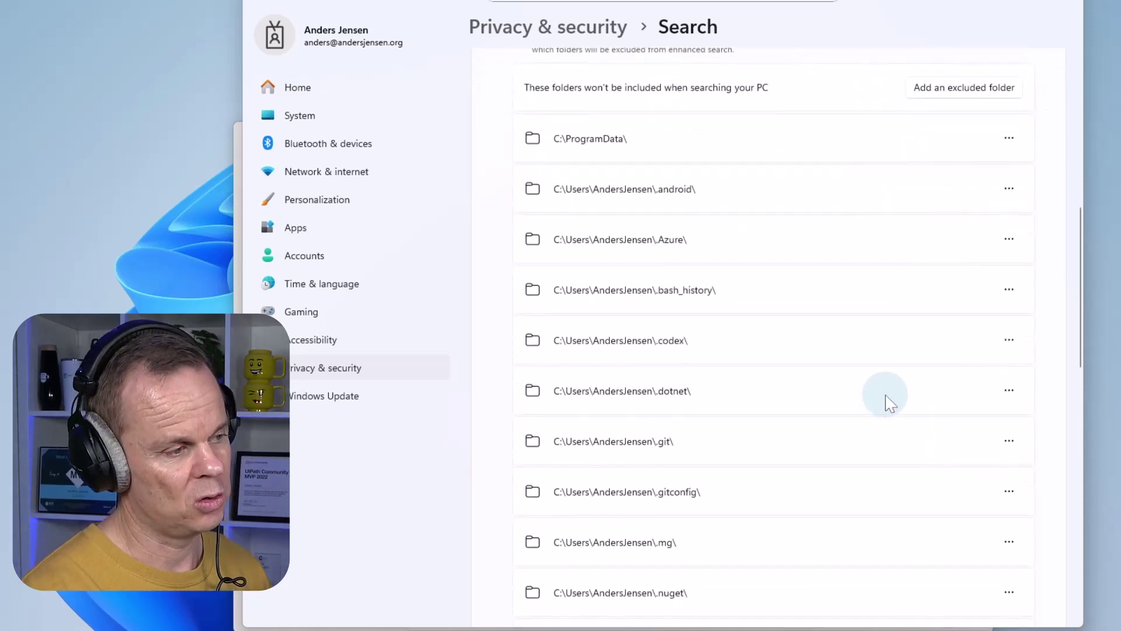
scroll(886, 403, up, 7)
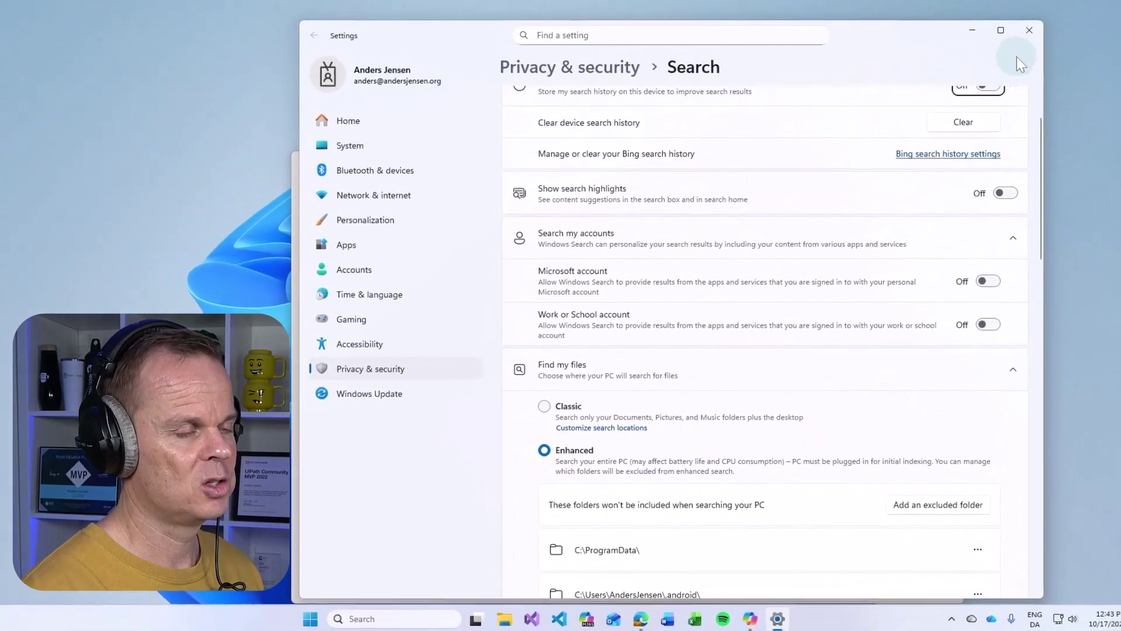
- Close Windows Settings, turn on File read, and review the Voice mode and Copilot Vision settings
click(1028, 33)
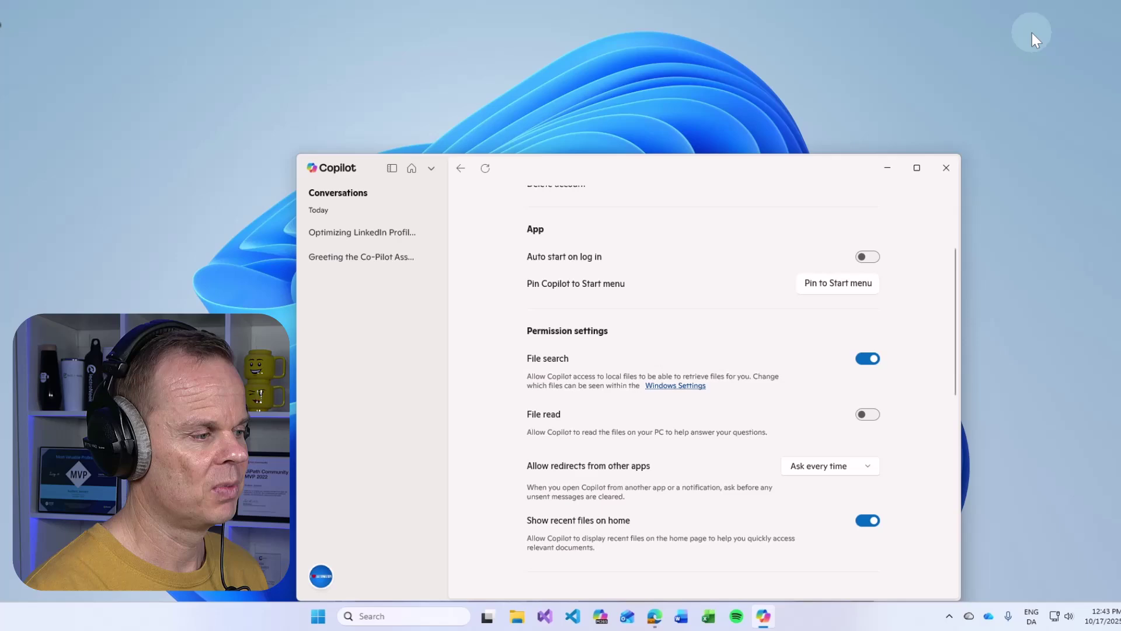
click(941, 391)
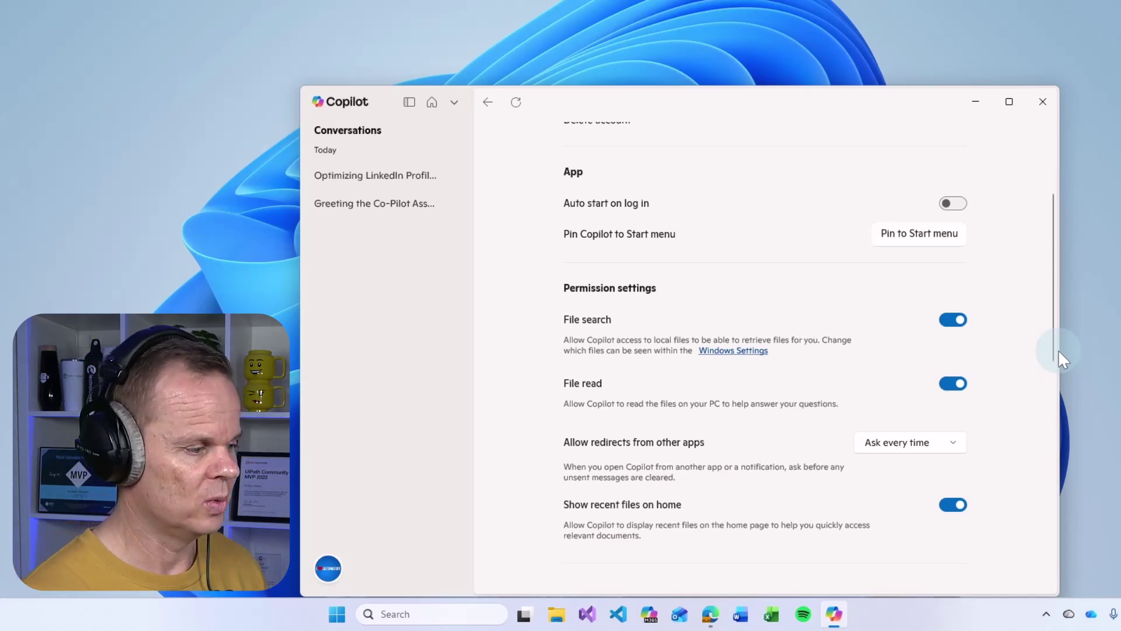
scroll(1023, 405, down, 1)
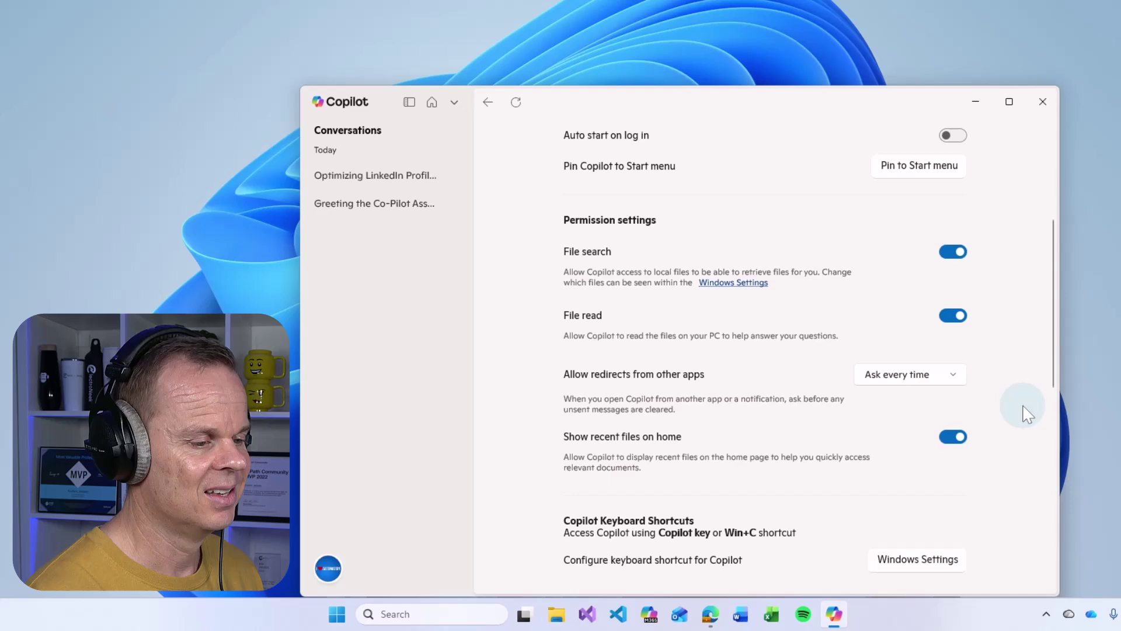
scroll(1024, 409, down, 6)
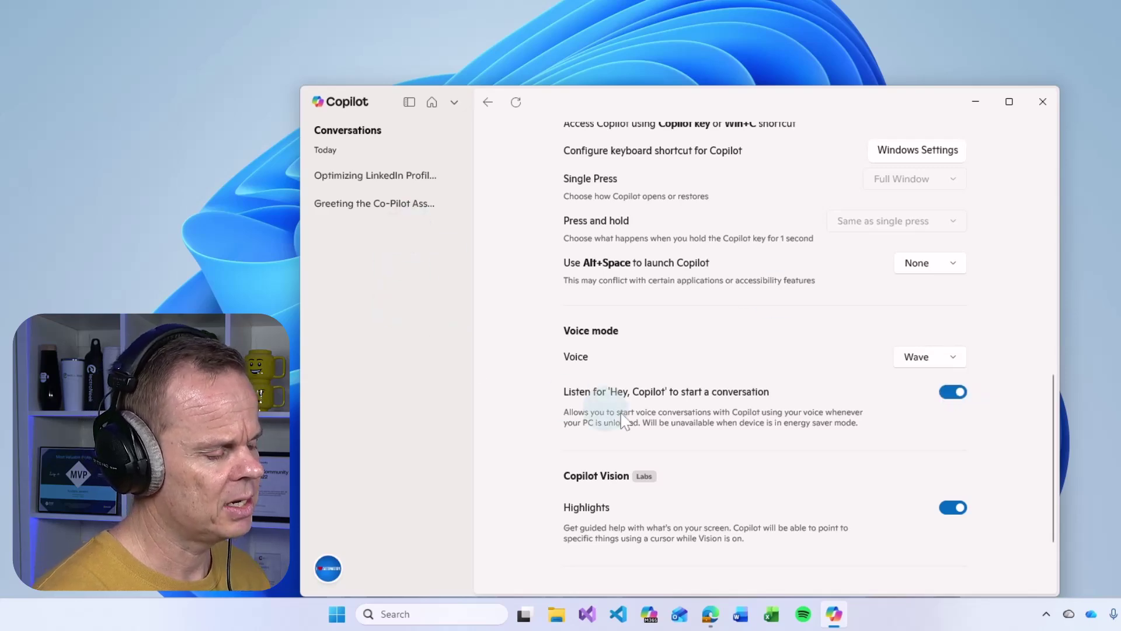
- From Copilot's home page, ask it to find an Excel file with starship in the name
click(433, 105)
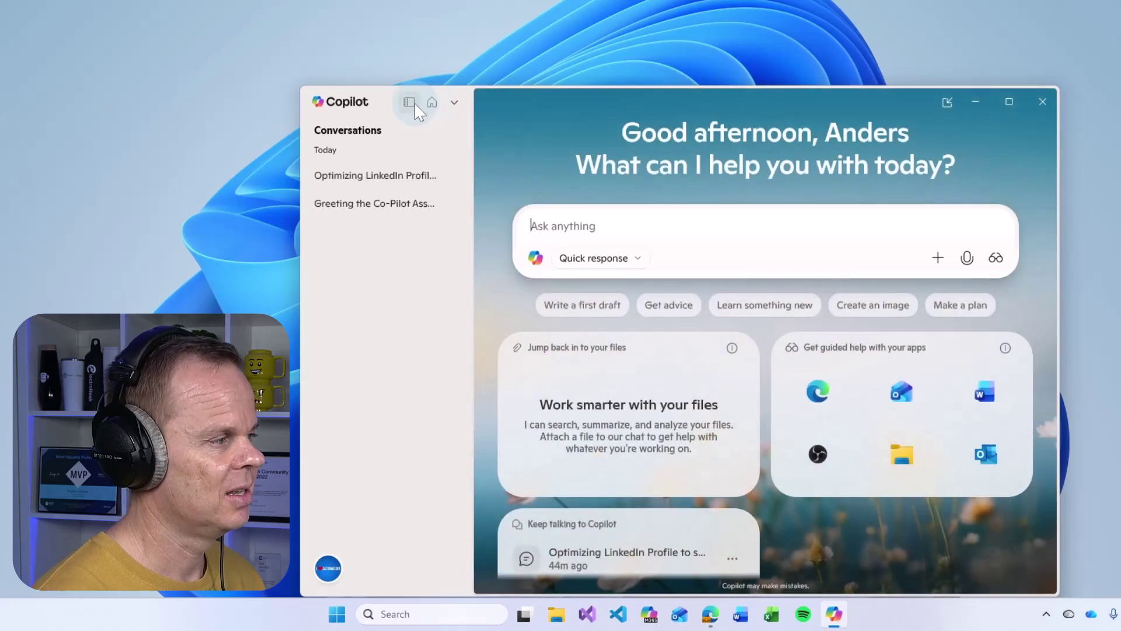
click(412, 102)
click(464, 271)
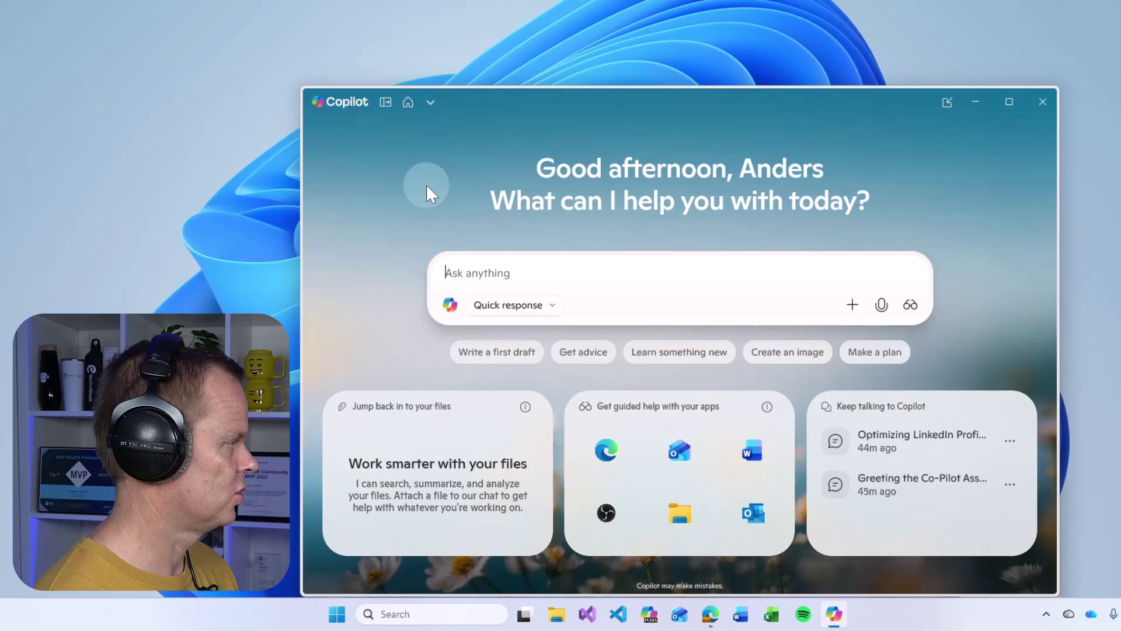
text(Find an )
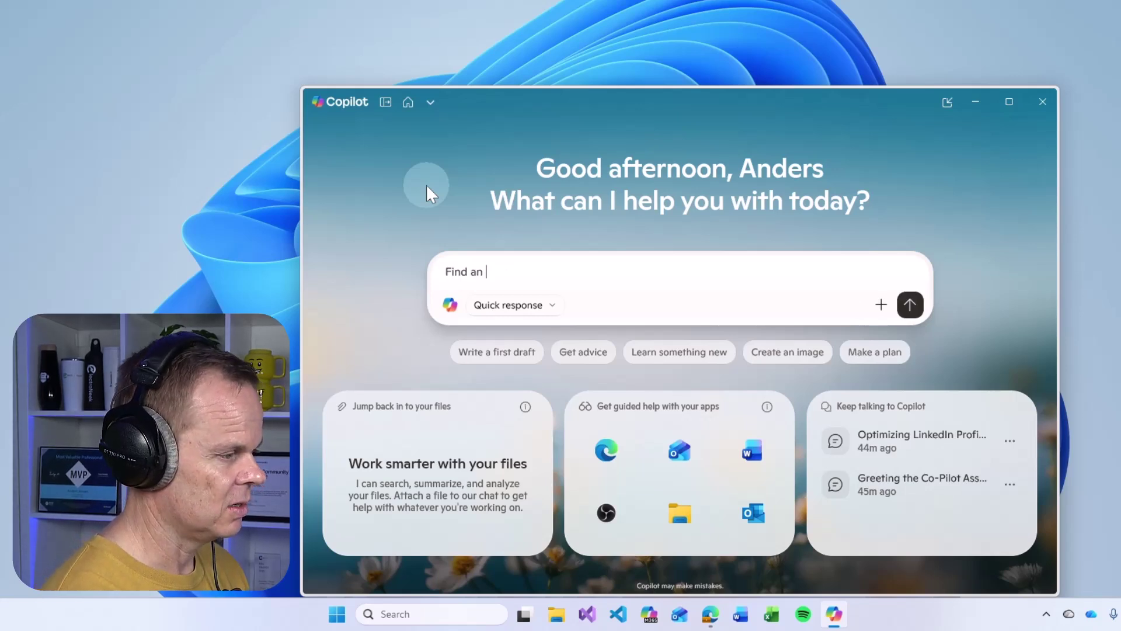
text(Excel file wi)
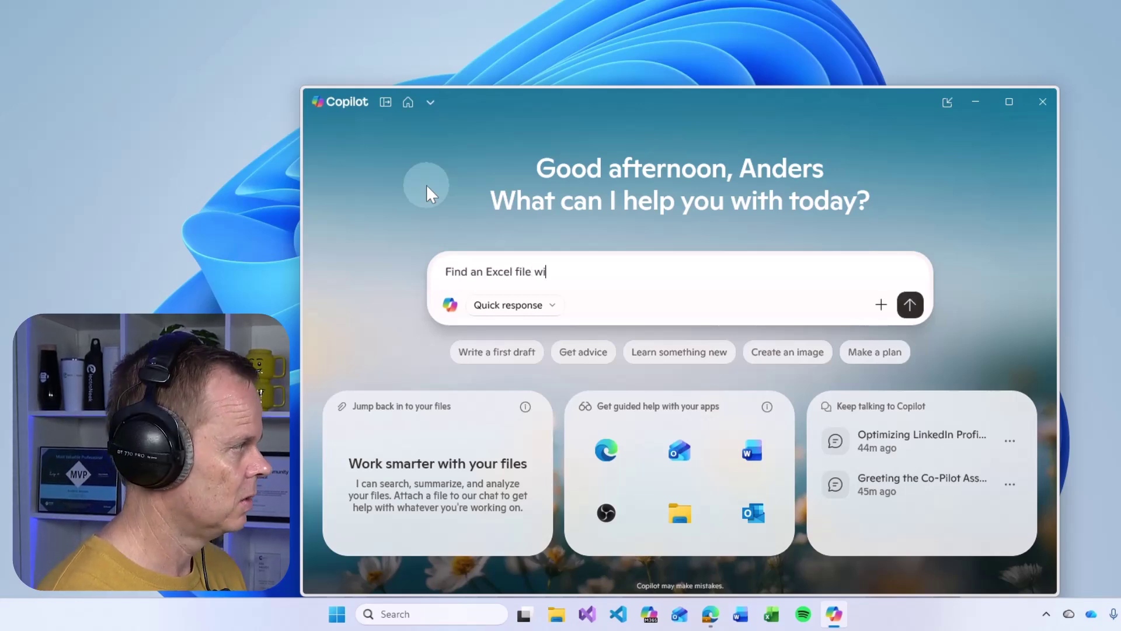
text(th starsho)
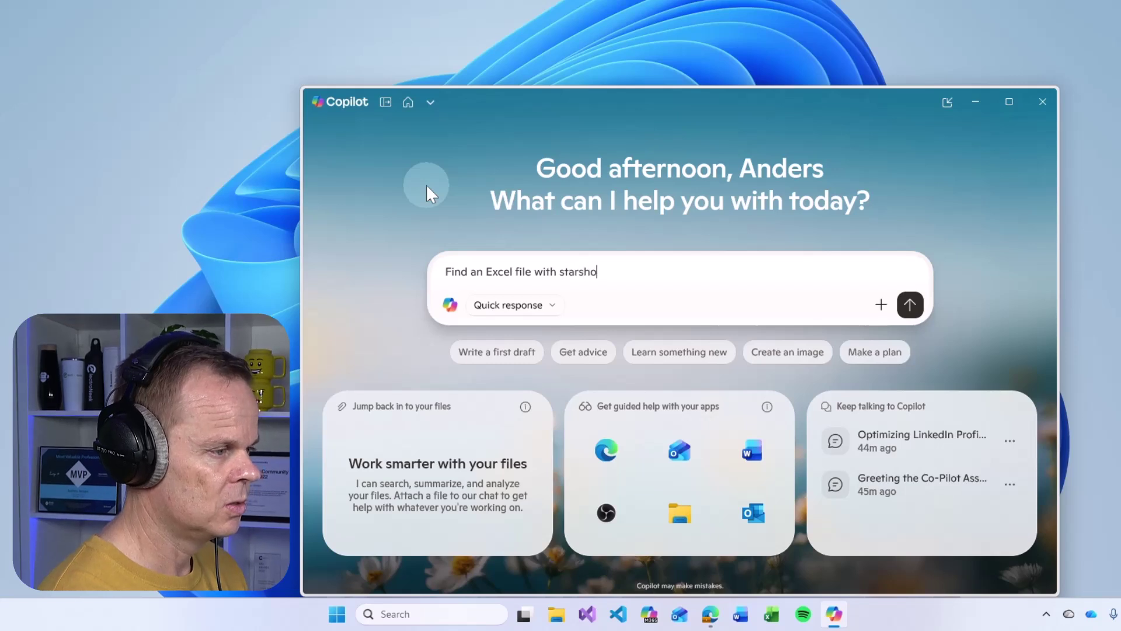
text(ip in the name)
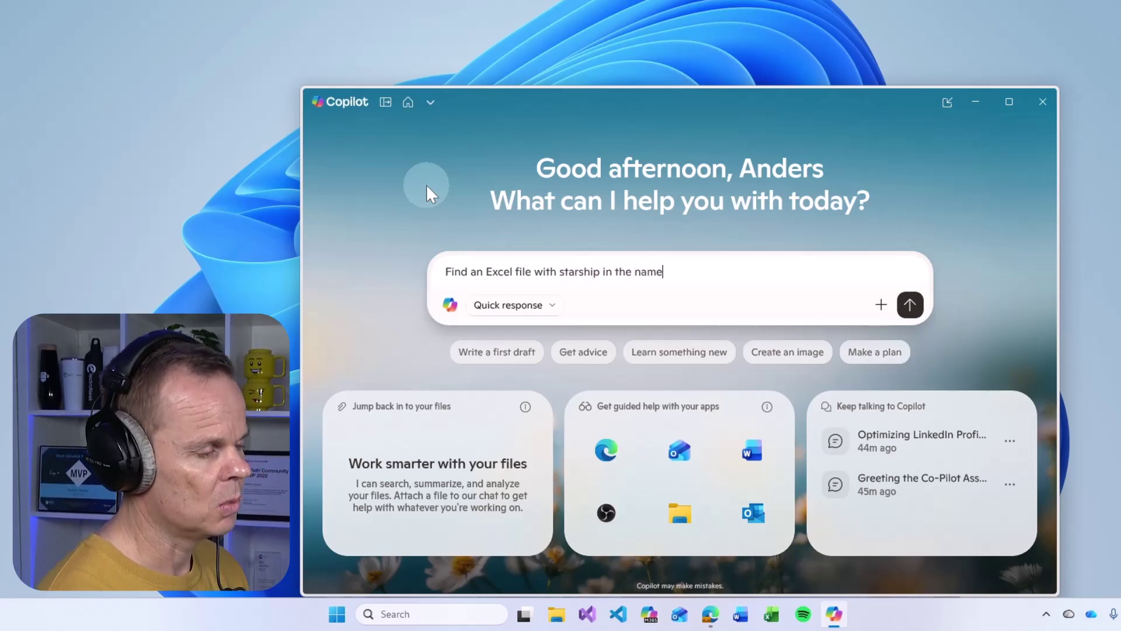
key(Return)
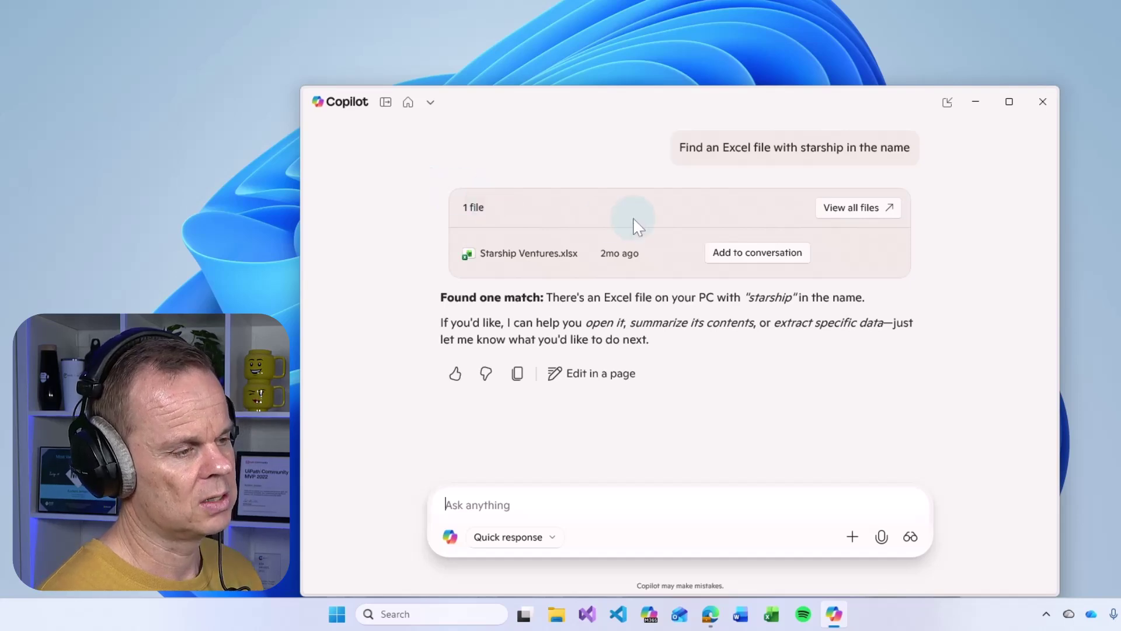
- Open Starship Ventures.xlsx in Excel from the full File Explorer search results
click(873, 215)
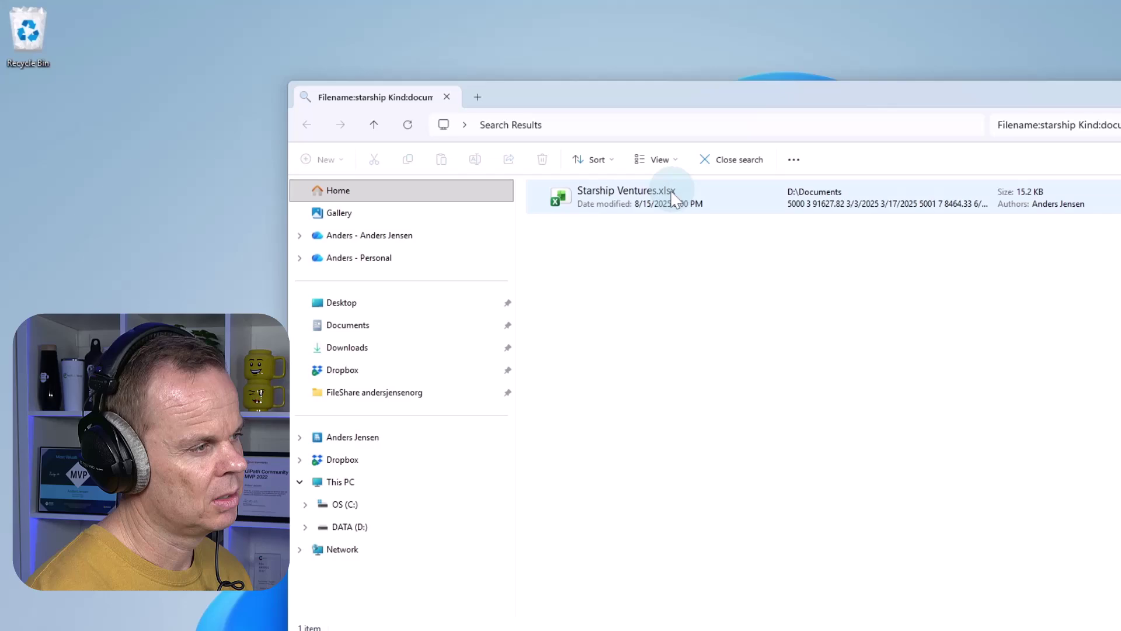
click(677, 198)
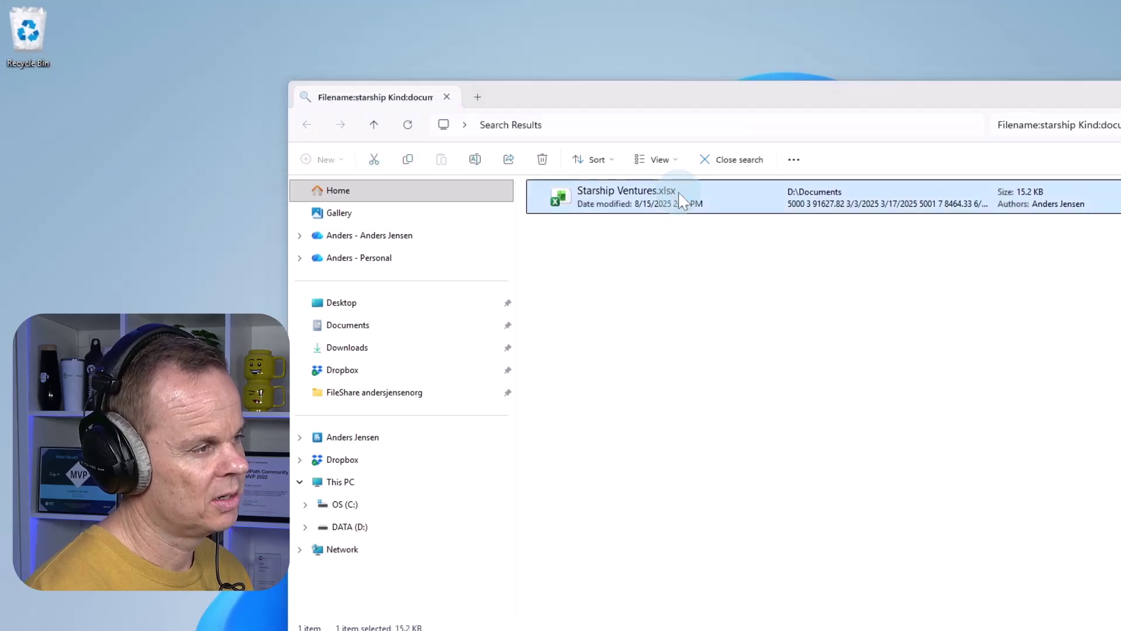
double_click(680, 200)
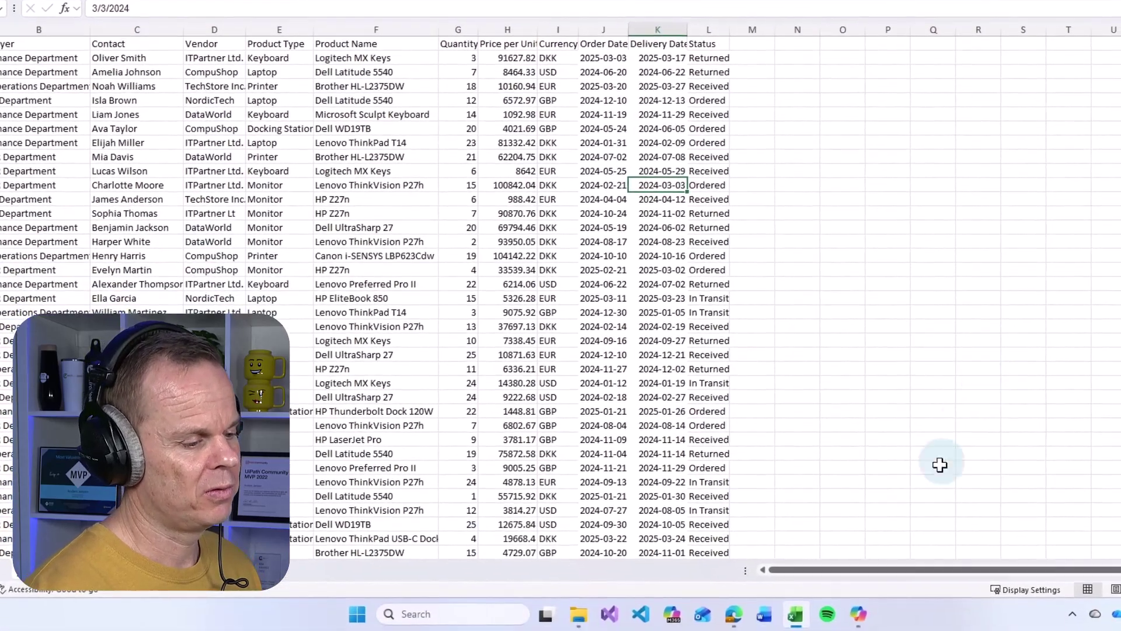
- Attach the Starship Ventures workbook to the Copilot chat and ask 'What is this'
click(859, 613)
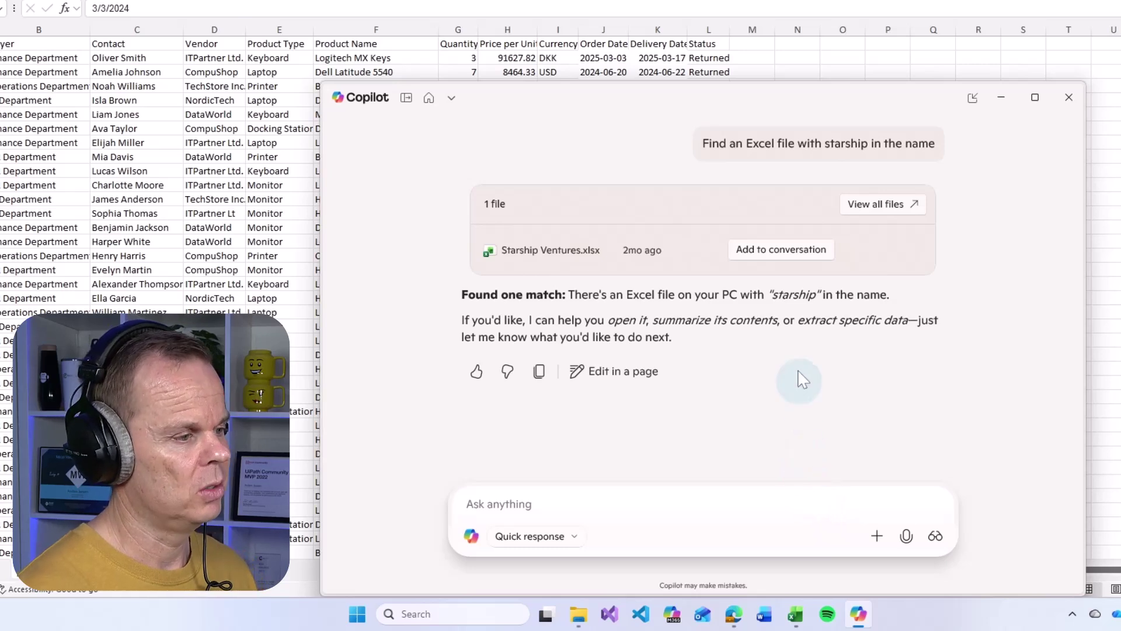
click(781, 251)
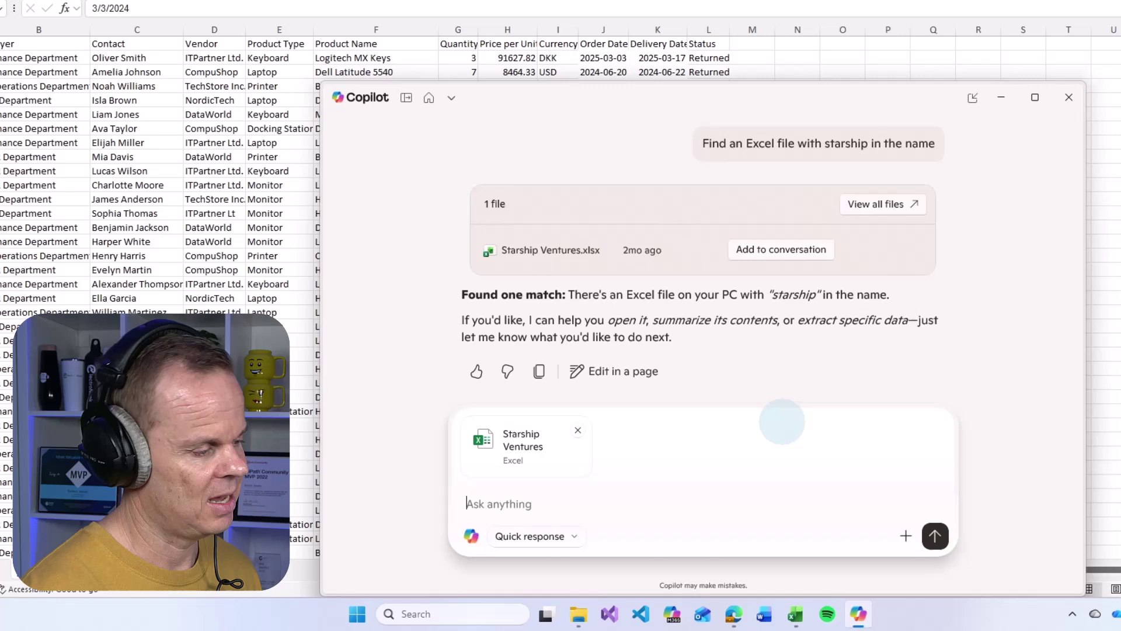
text(W)
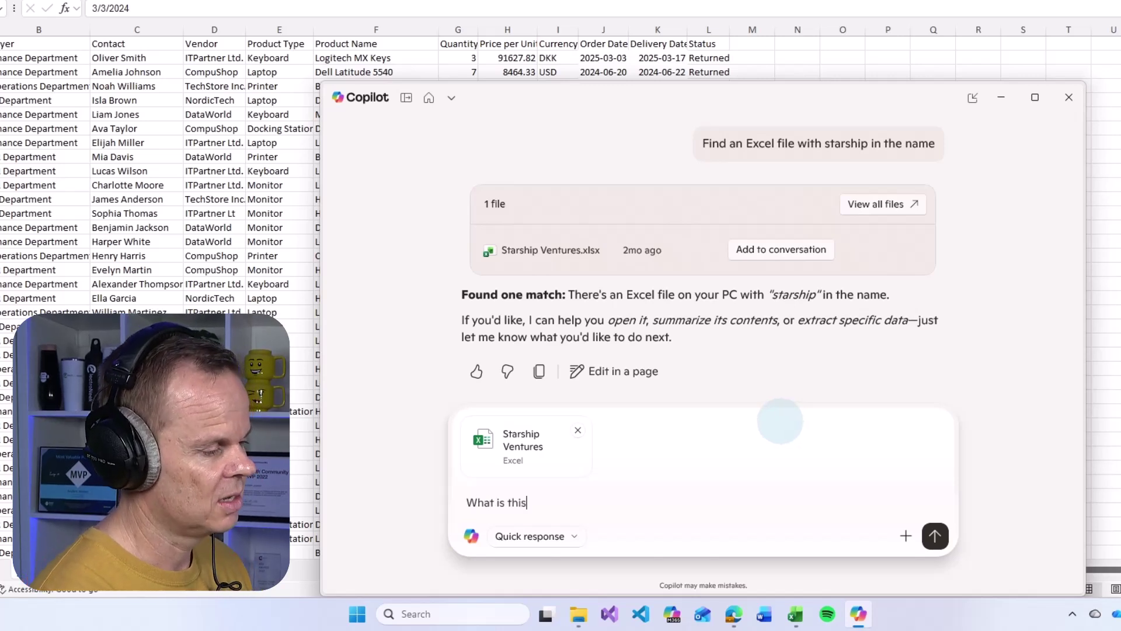
text(hat is this)
key(Return)
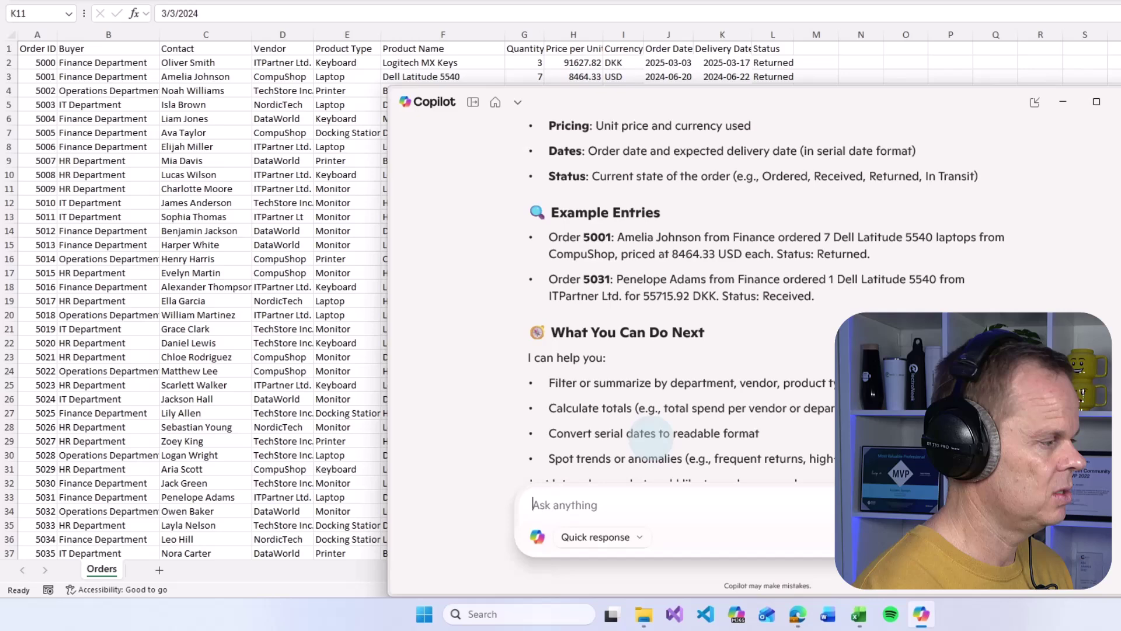
- Ask Copilot which Order_id the named contact is for, then check order 5025's row in Excel
text(What)
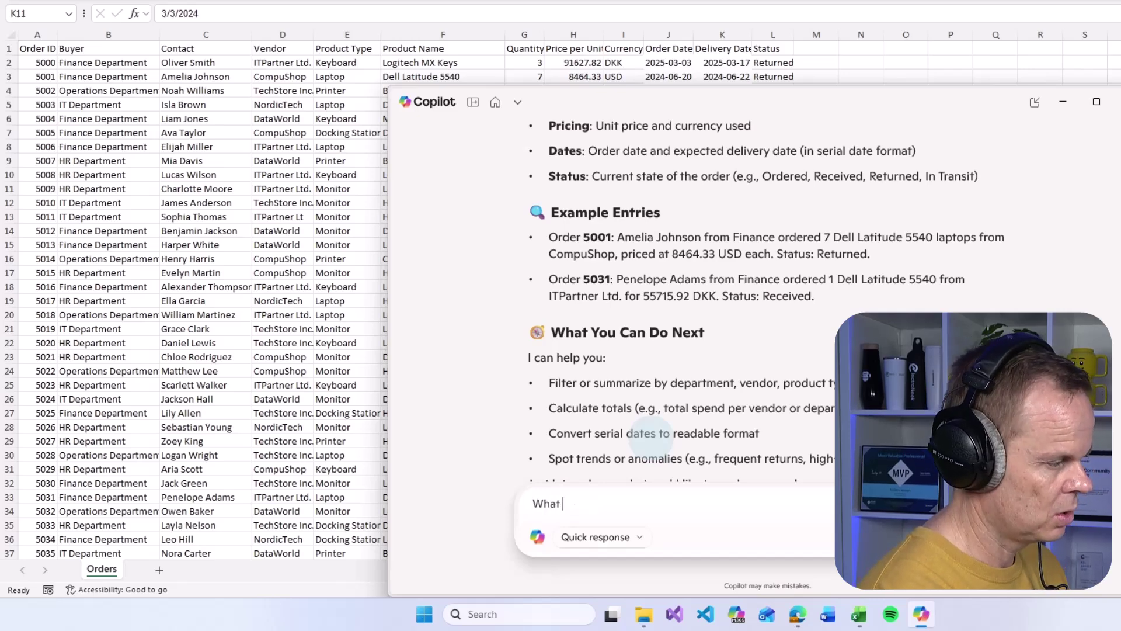
text( ORder id)
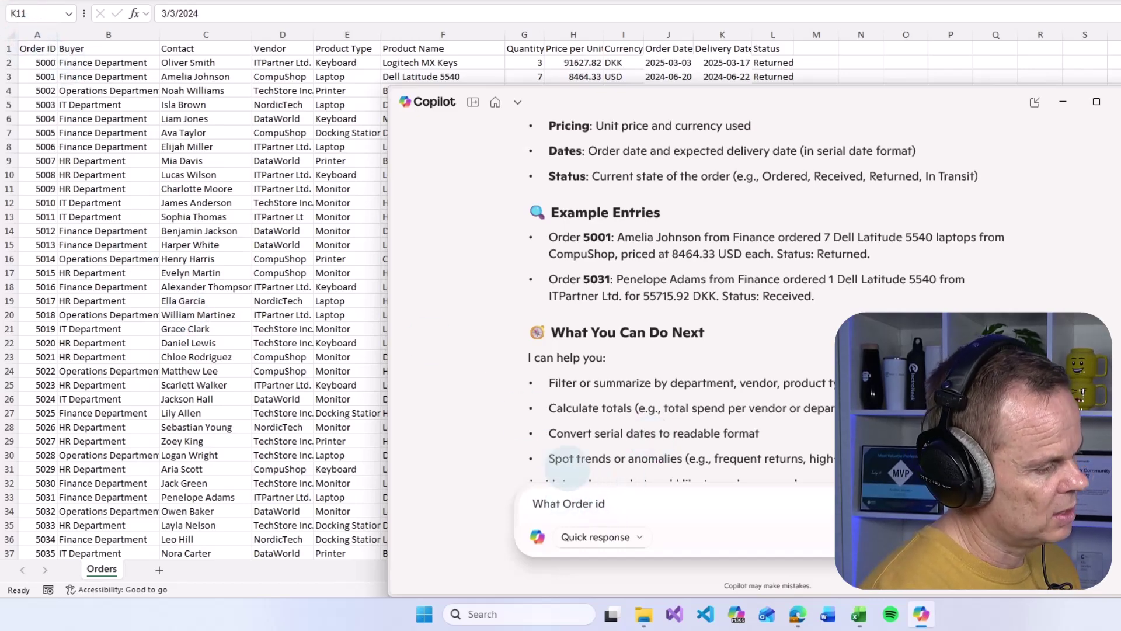
click(597, 502)
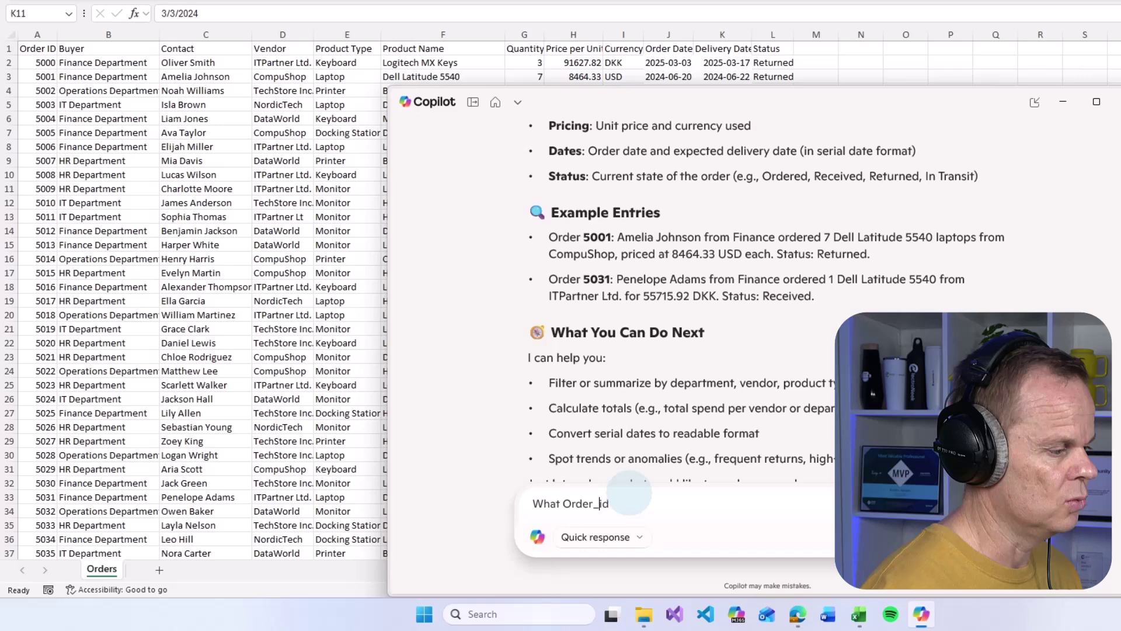
click(629, 495)
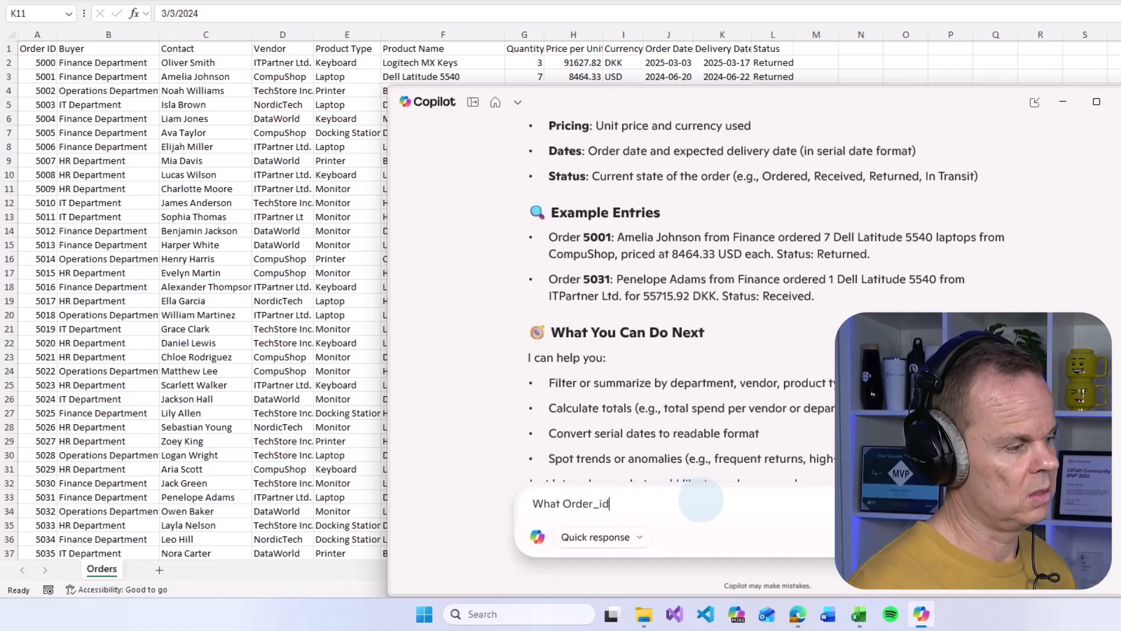
text(i)
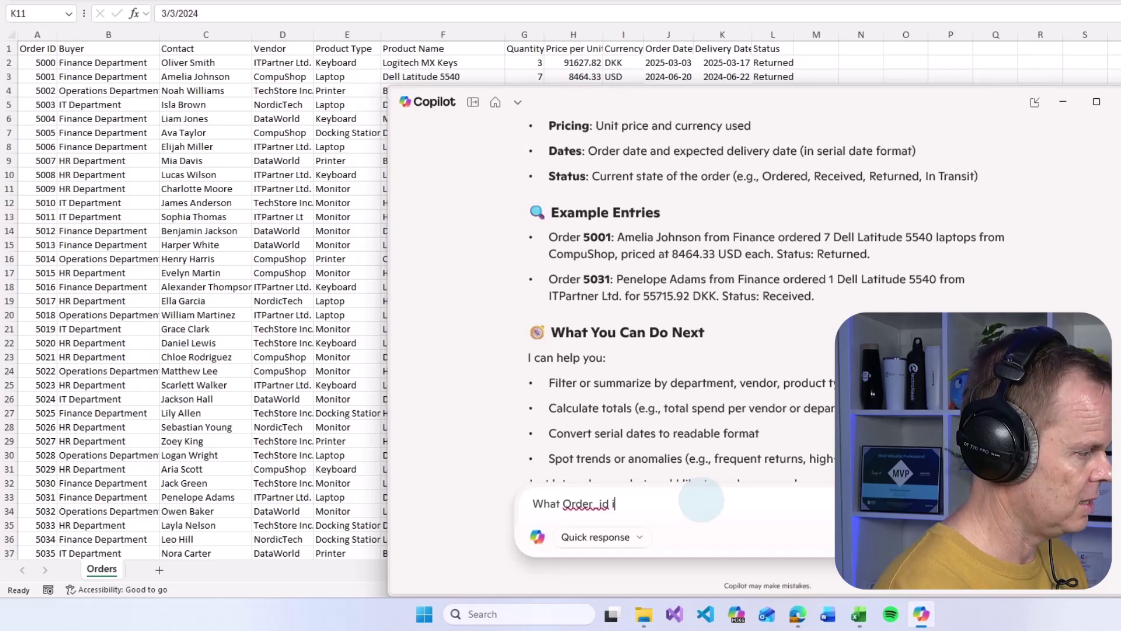
text(s Lily A)
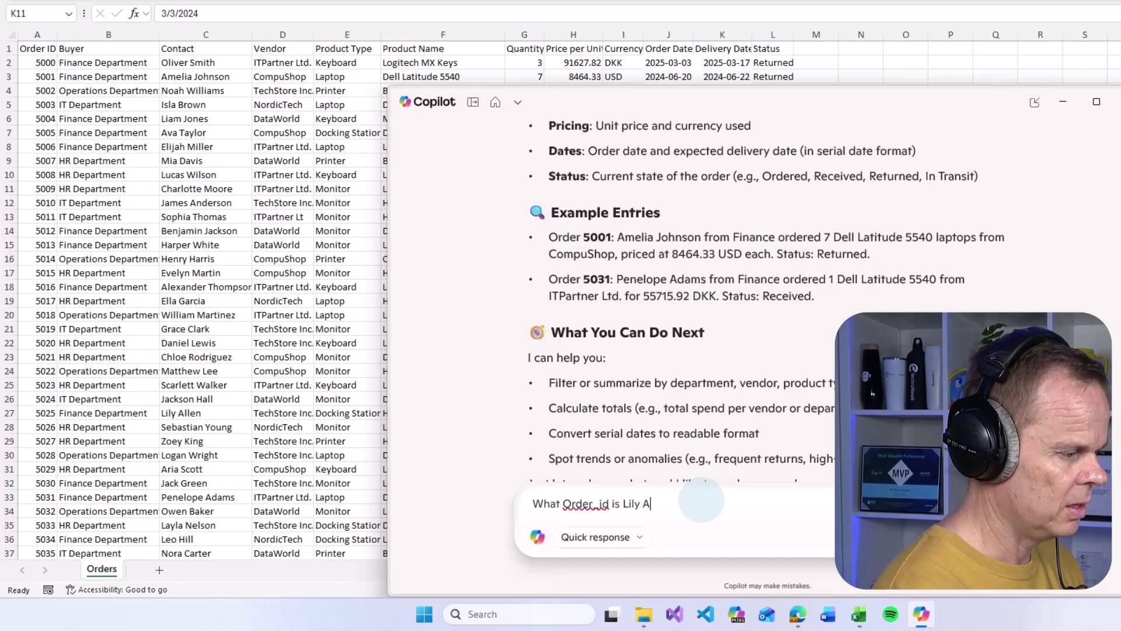
text(llen the contact for)
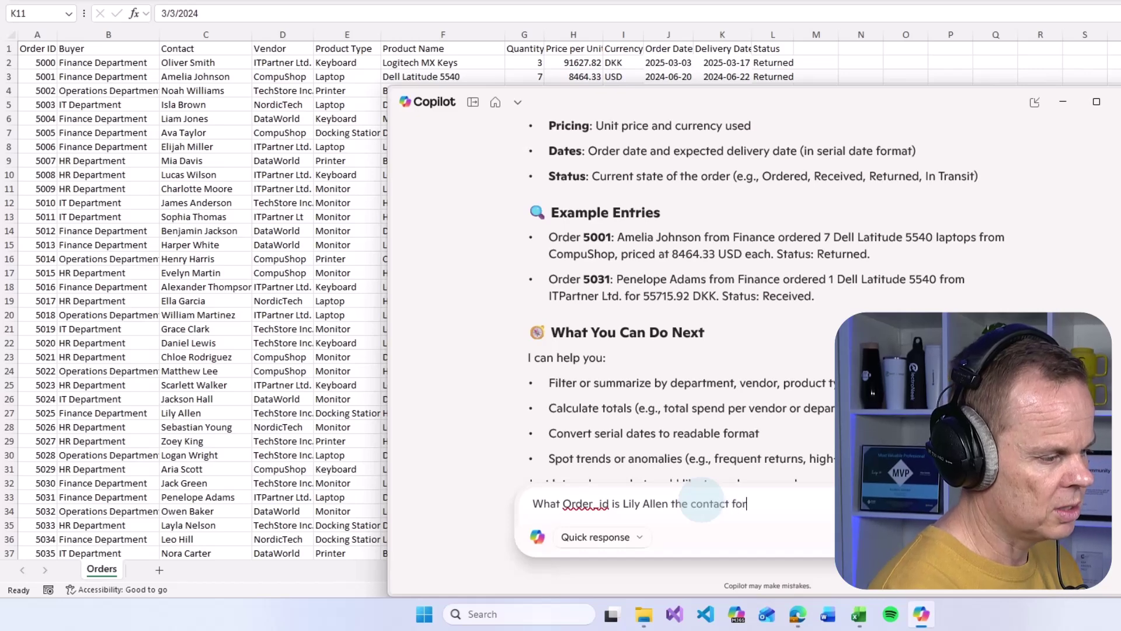
key(Return)
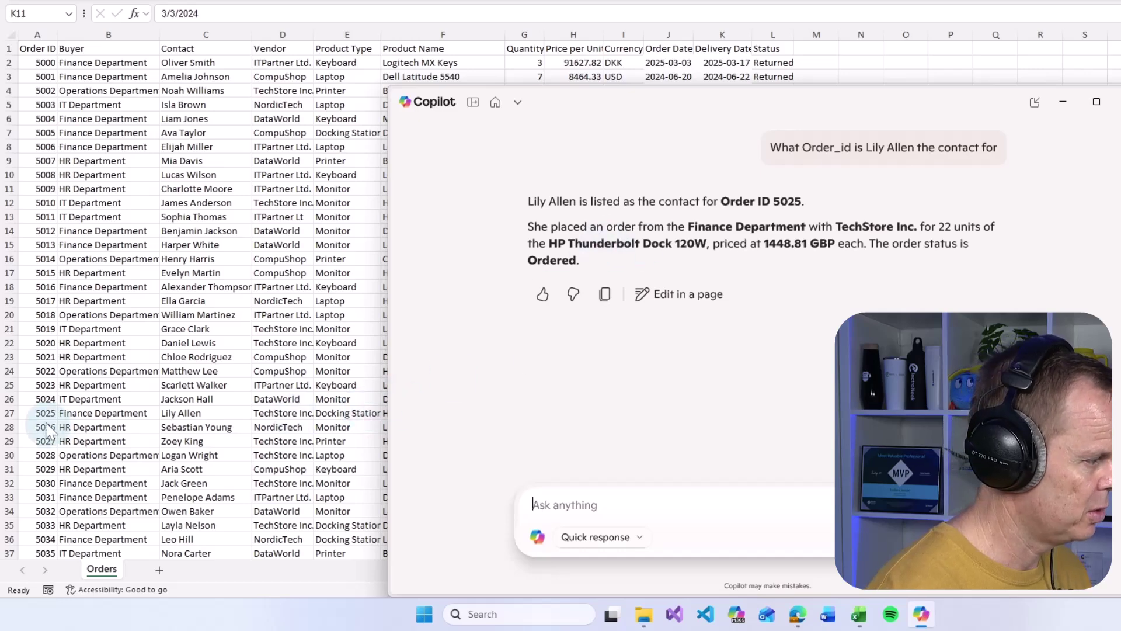
click(9, 413)
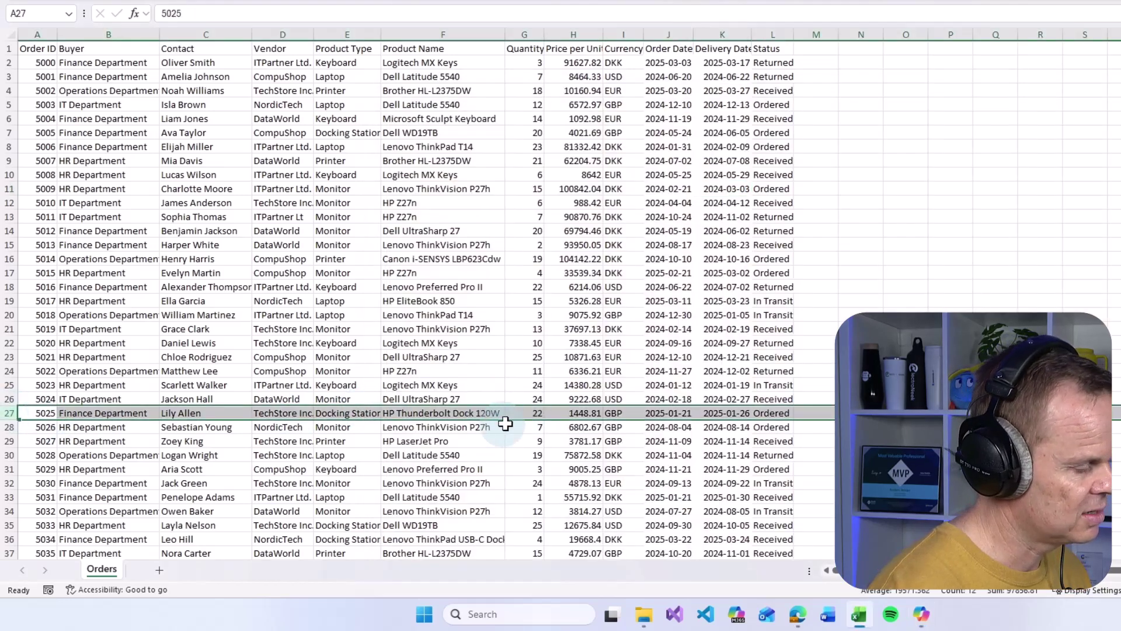
- Bring the Copilot chat showing the Order ID 5025 answer back over Excel
click(921, 614)
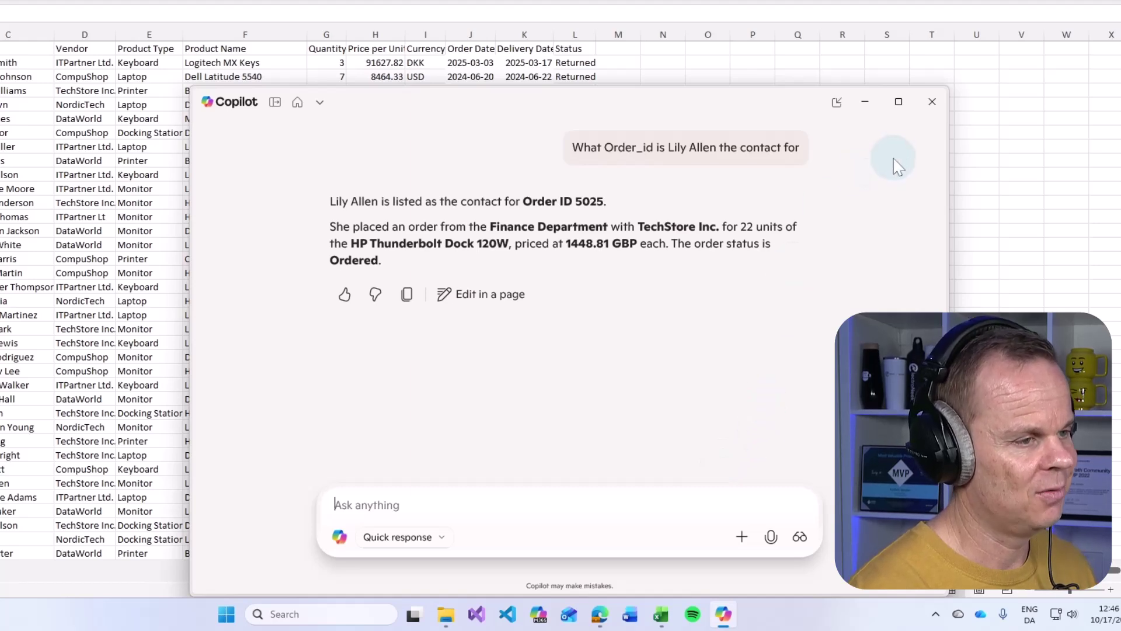
- Close the chat, start a Copilot voice session, and share Screen 2 through Copilot Vision
click(933, 103)
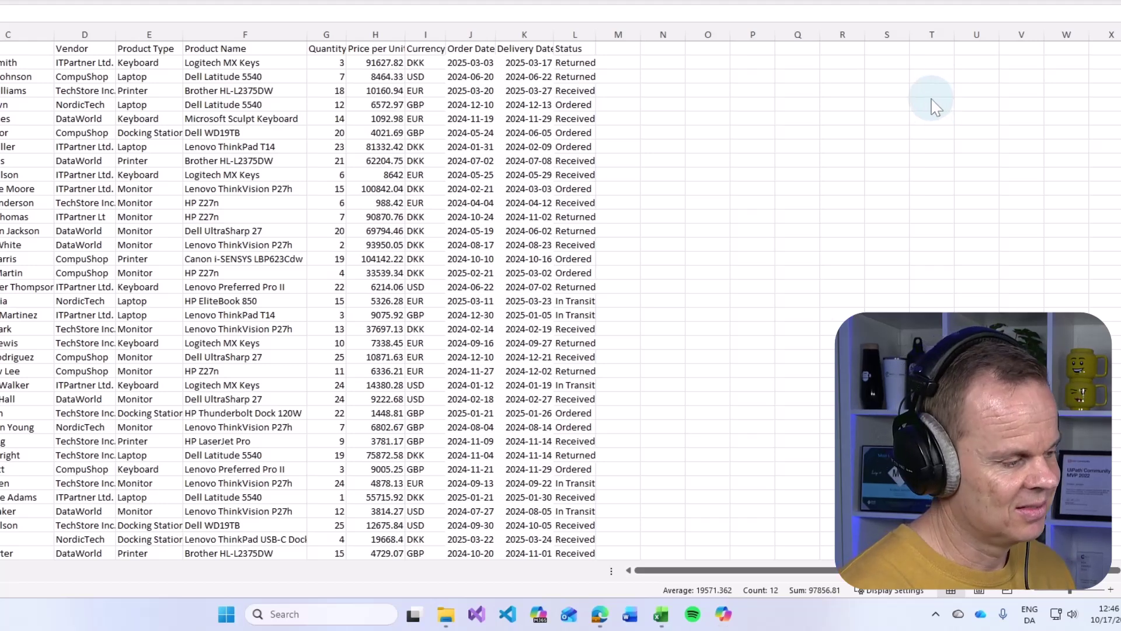
key(super+h)
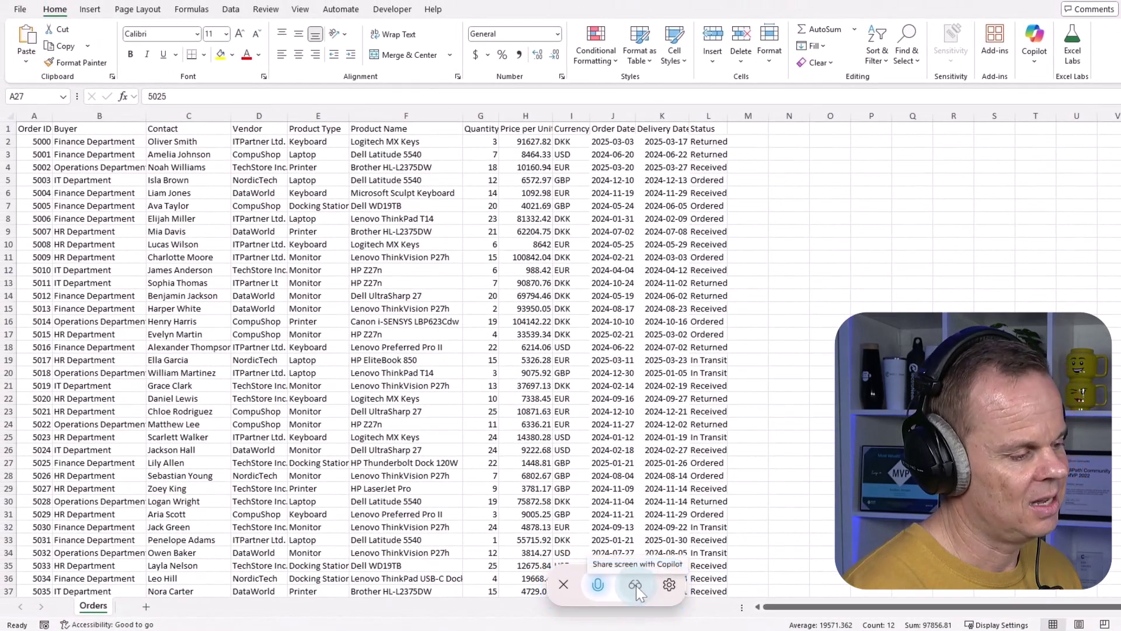
click(635, 585)
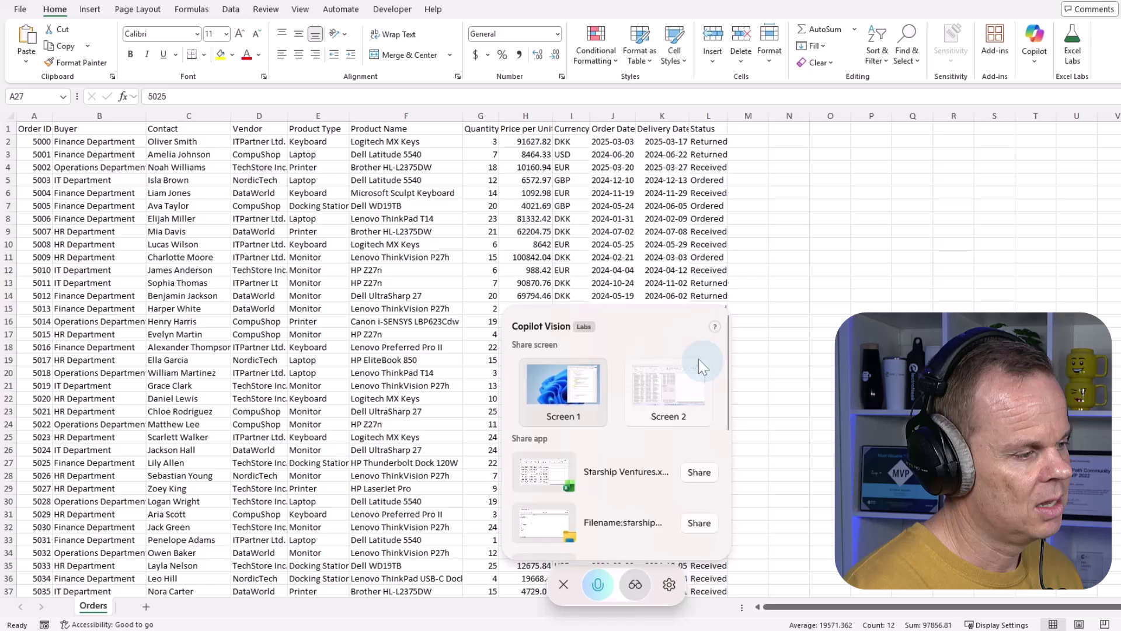
click(684, 383)
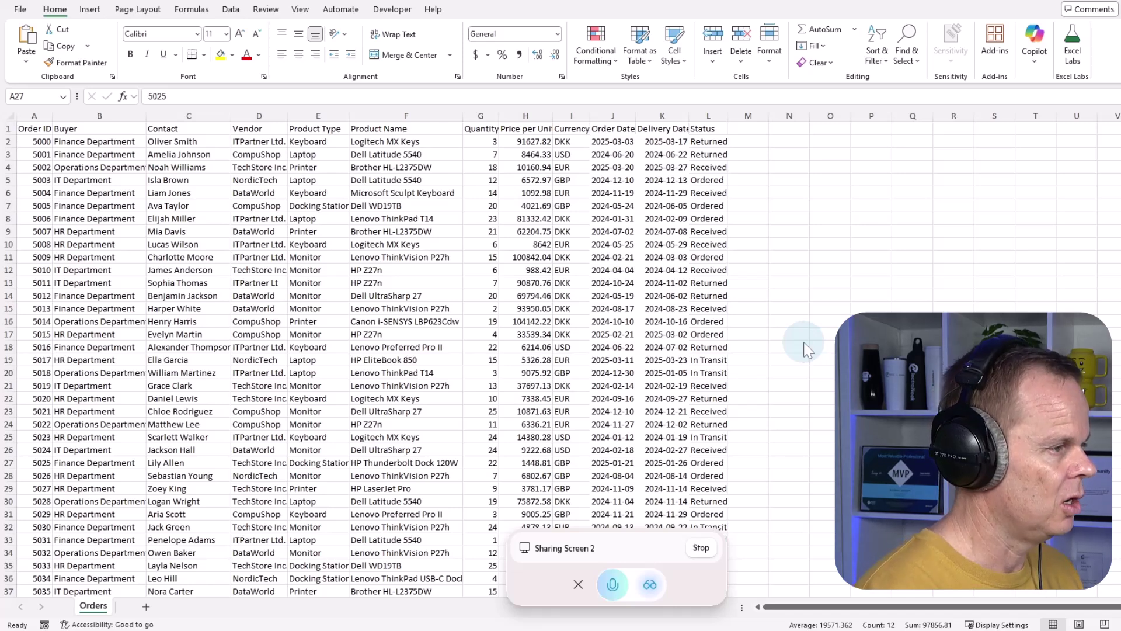
- Show Copilot the Status column and the Ordered value in L5, then stop Vision sharing
click(709, 115)
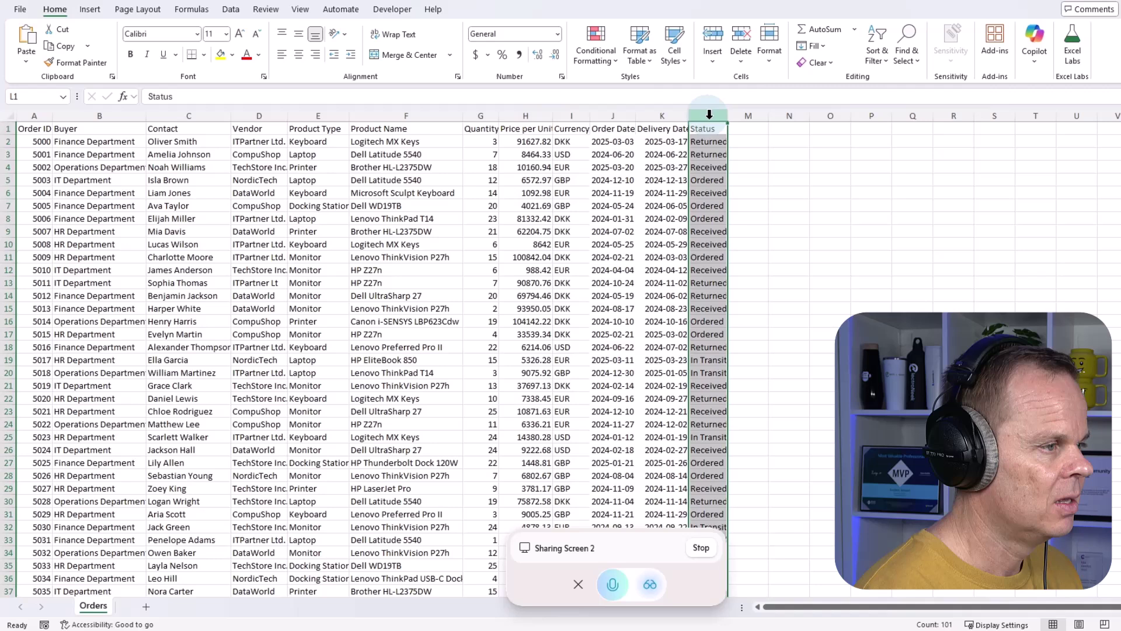
click(715, 180)
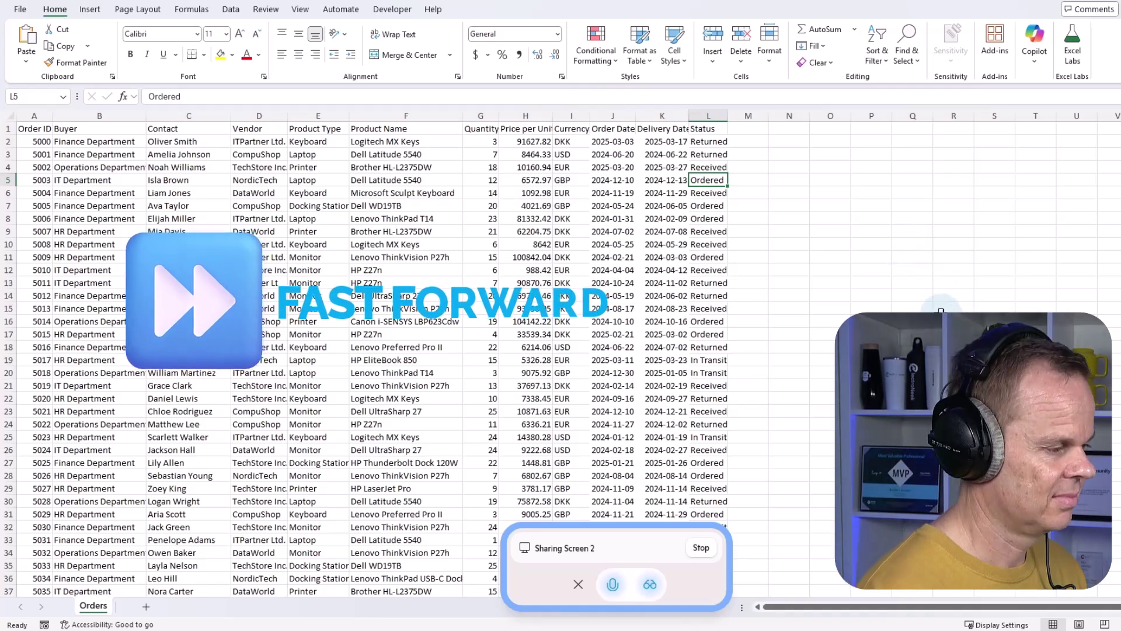
click(647, 581)
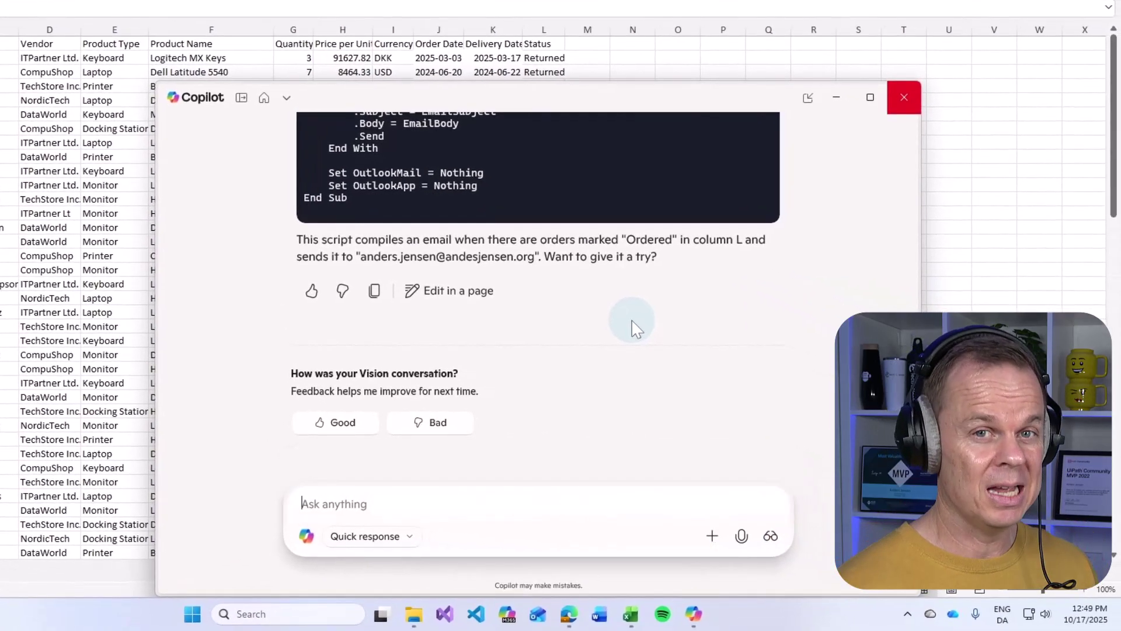
- Copy the SendOrderedEmails VBA macro from Copilot's reply and bring Excel's Orders sheet forward
scroll(555, 291, up, 4)
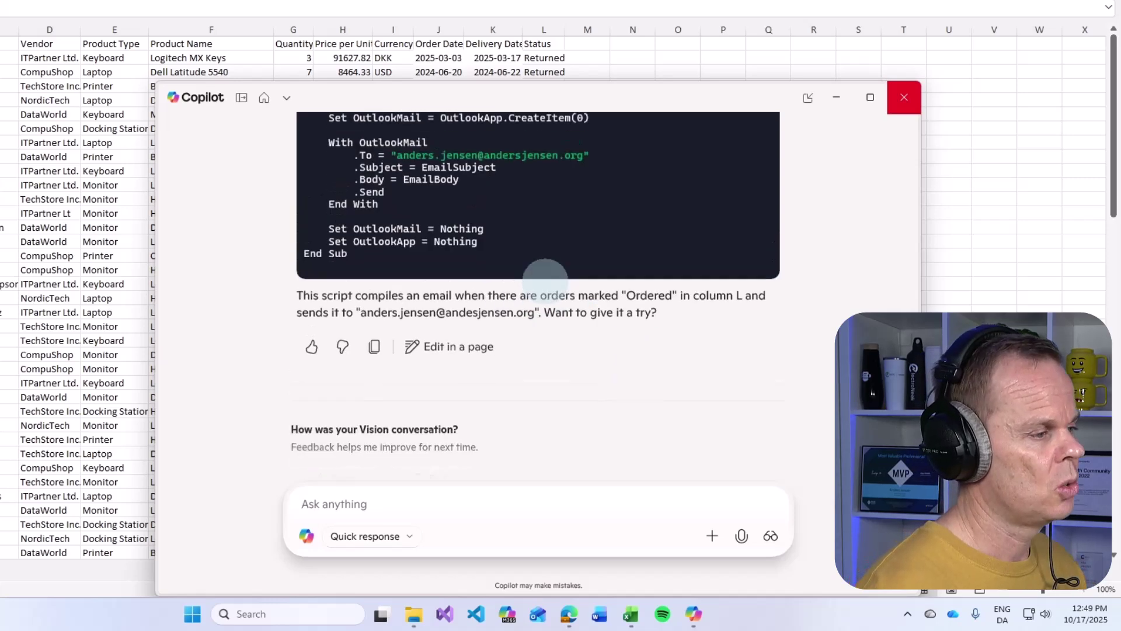
scroll(526, 344, up, 5)
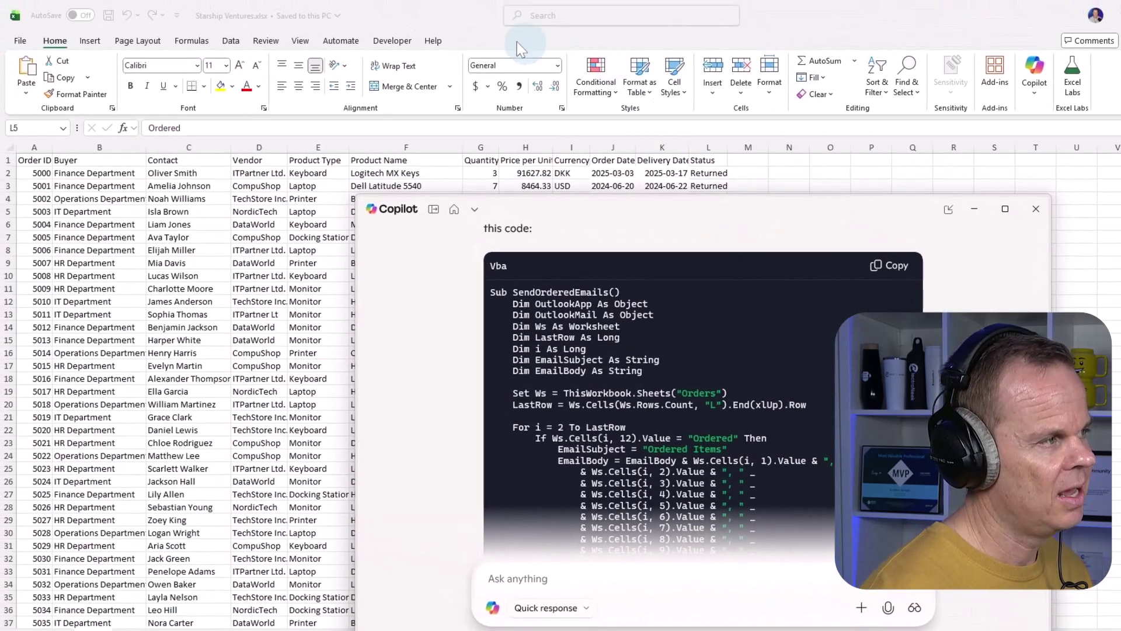
click(496, 26)
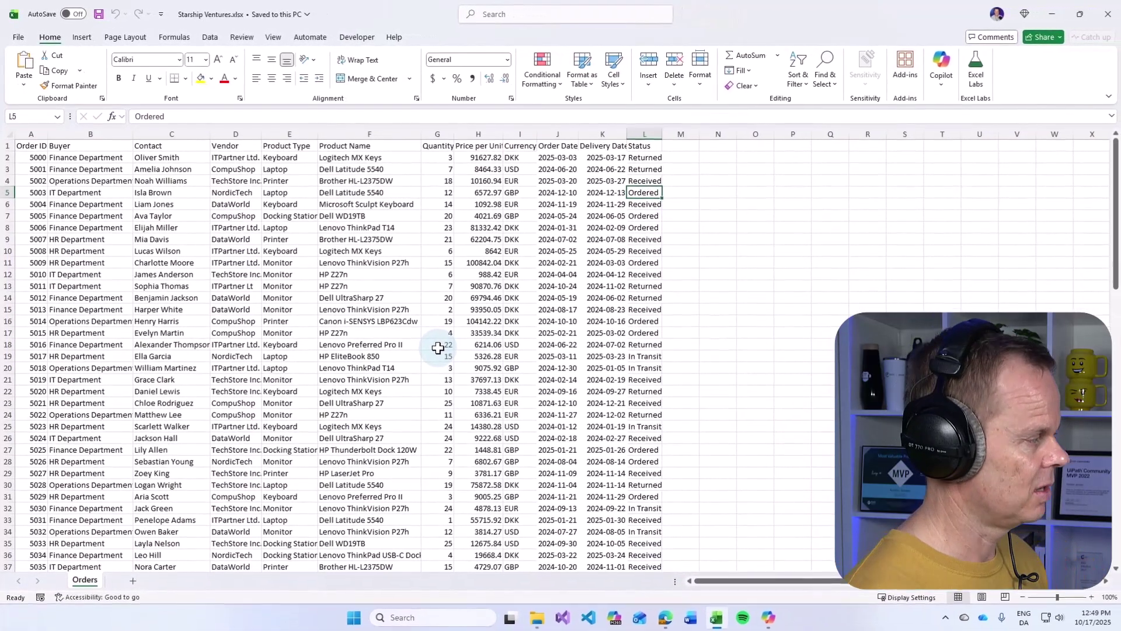
- Share Screen 2 with Copilot Vision and show Excel's Developer commands as it guides
key(alt+space)
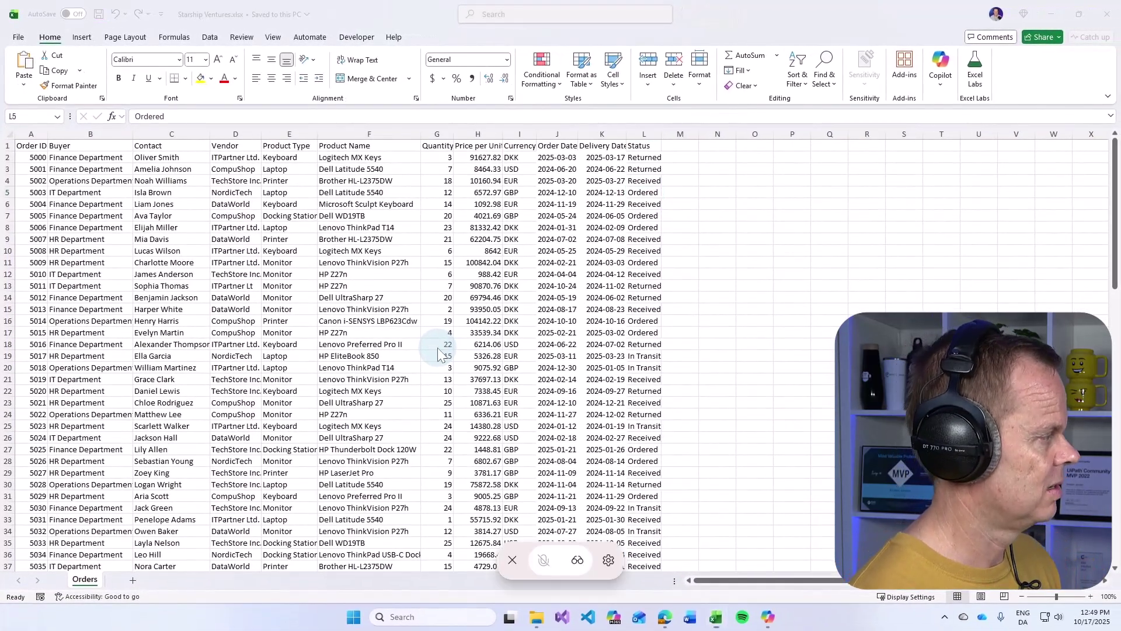
click(577, 567)
click(613, 381)
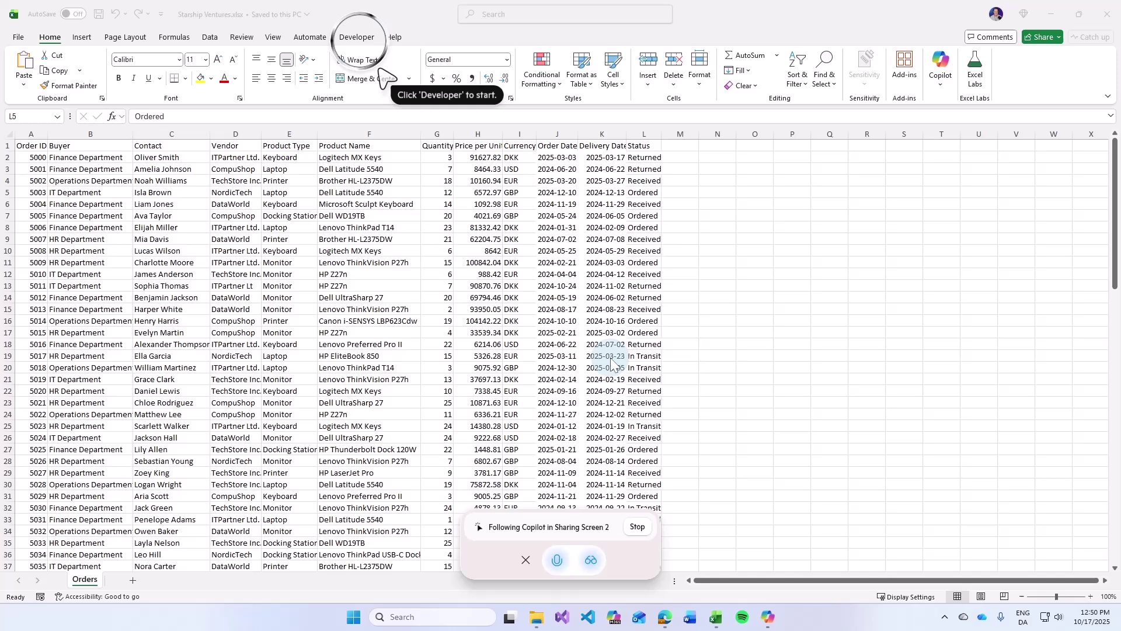
click(357, 38)
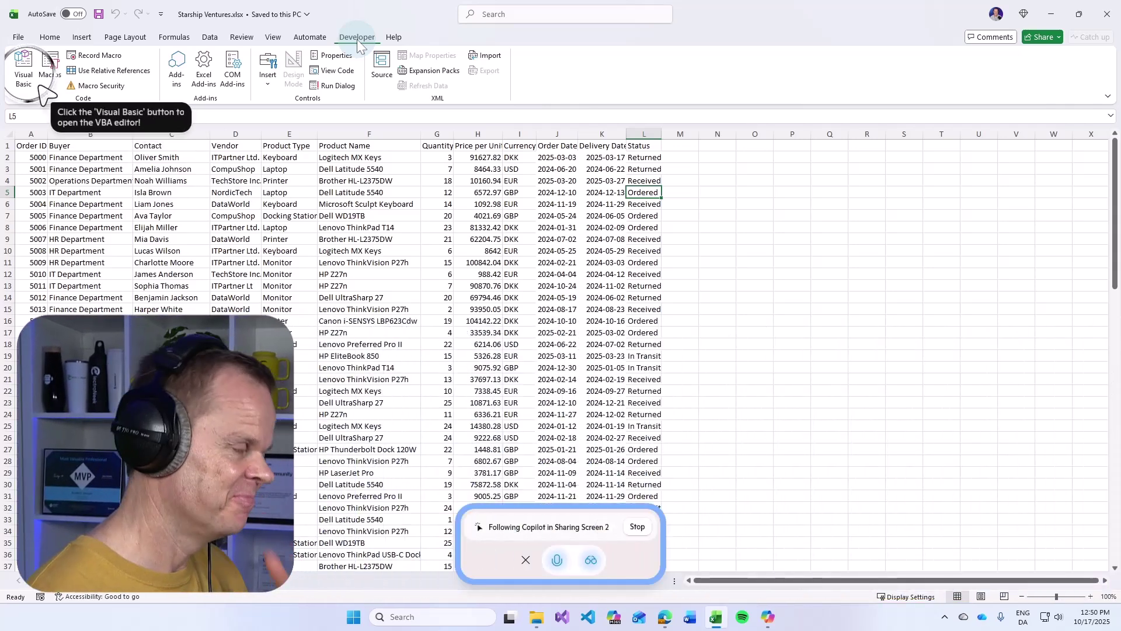
- Open the VBA editor for Starship Ventures.xlsx, end screen sharing, and maximize the editor
click(23, 73)
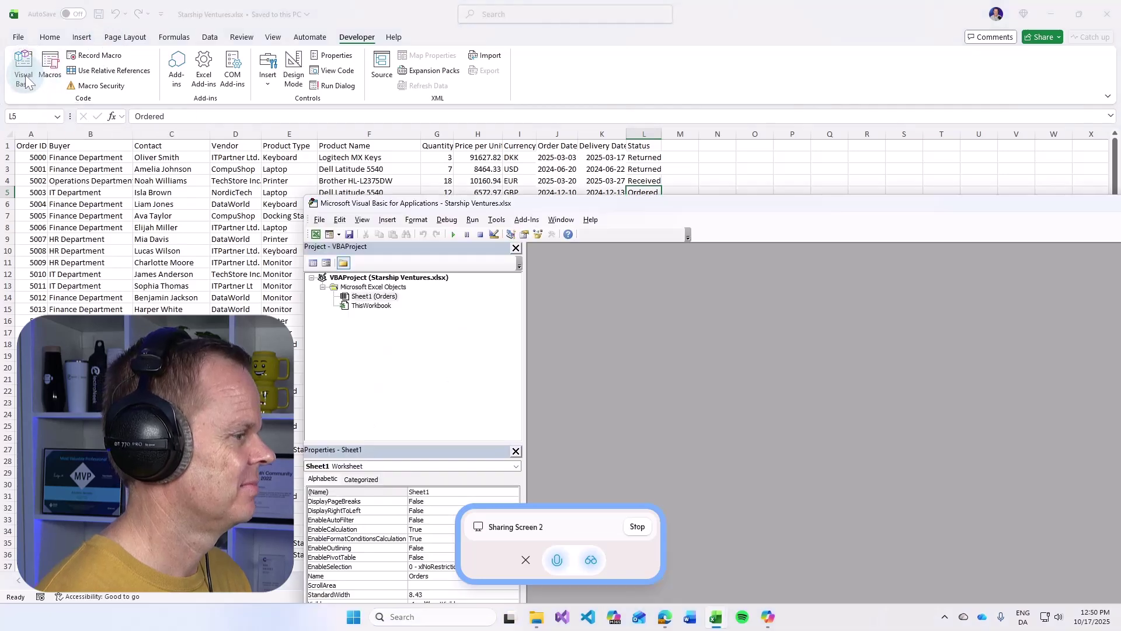
click(527, 559)
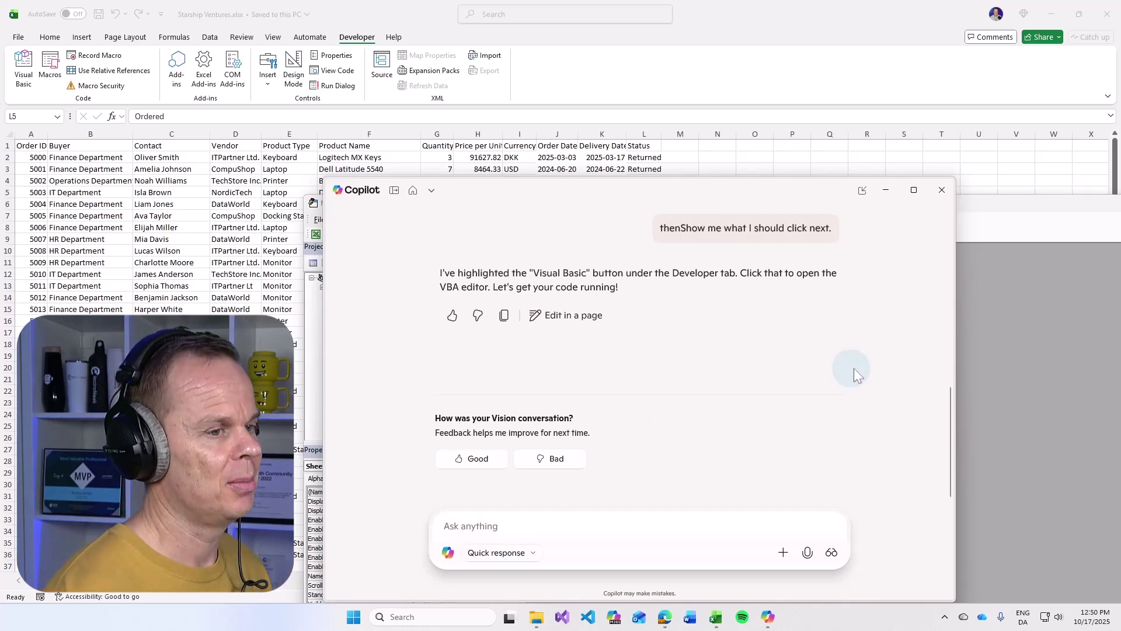
click(1025, 202)
drag(1025, 202, 821, 176)
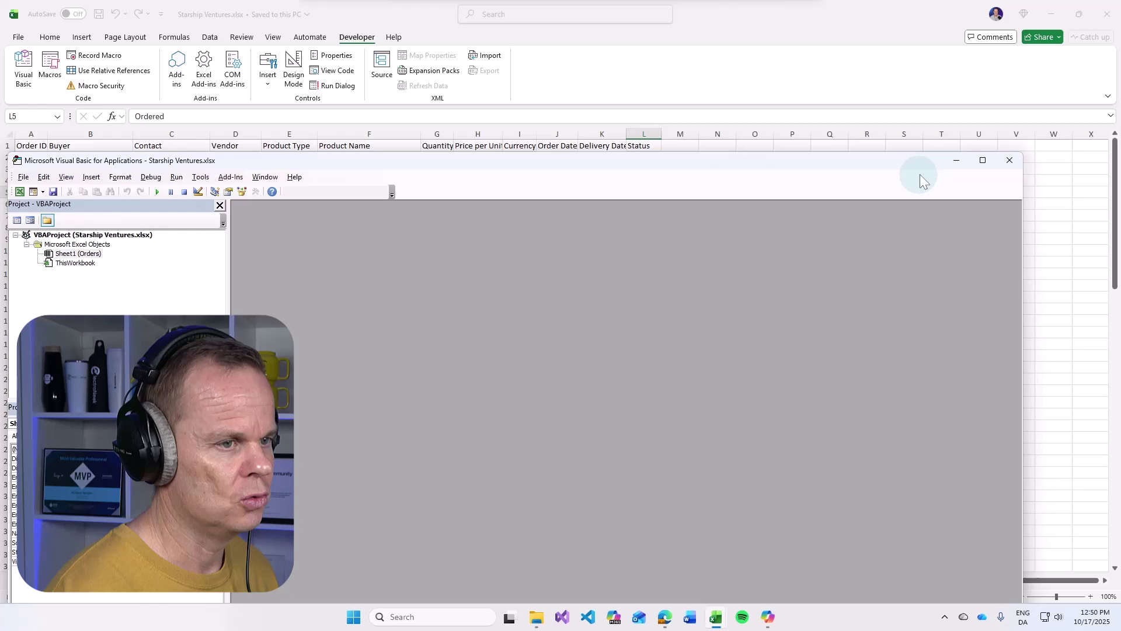
click(982, 162)
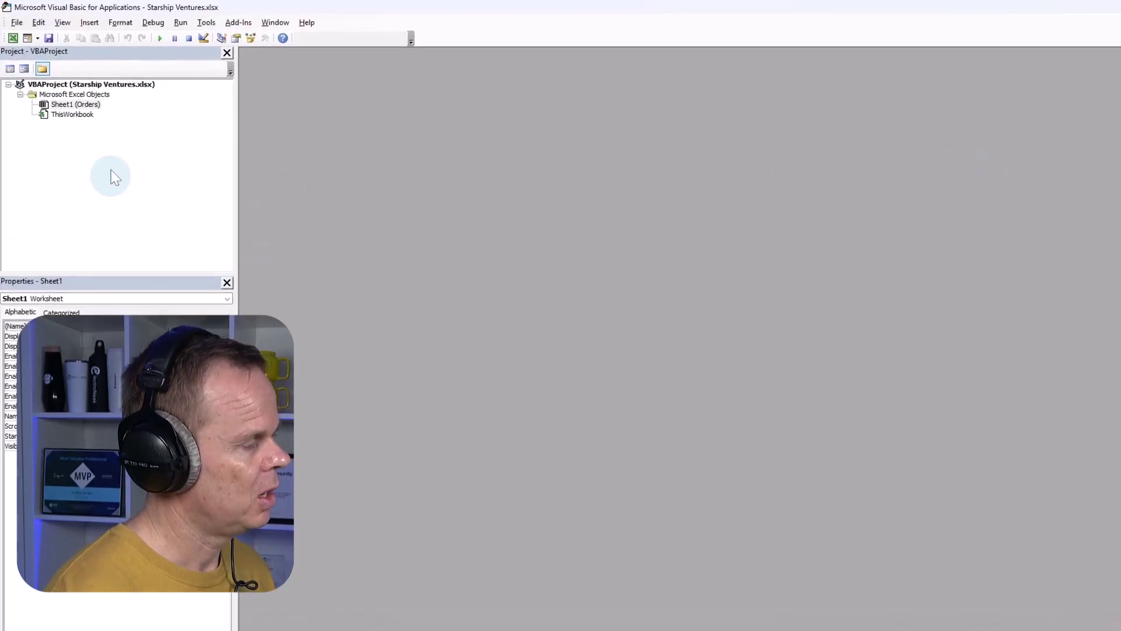
- Insert Module1 under Sheet1 (Orders) and paste the SendOrderedEmails macro into it
right_click(89, 172)
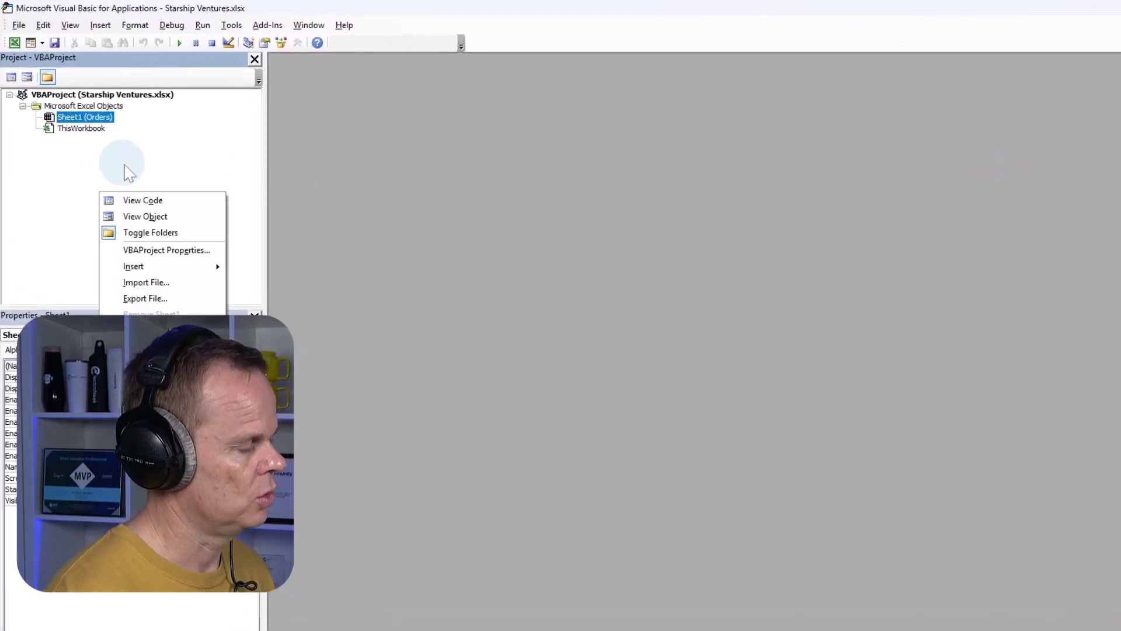
mouse_move(186, 271)
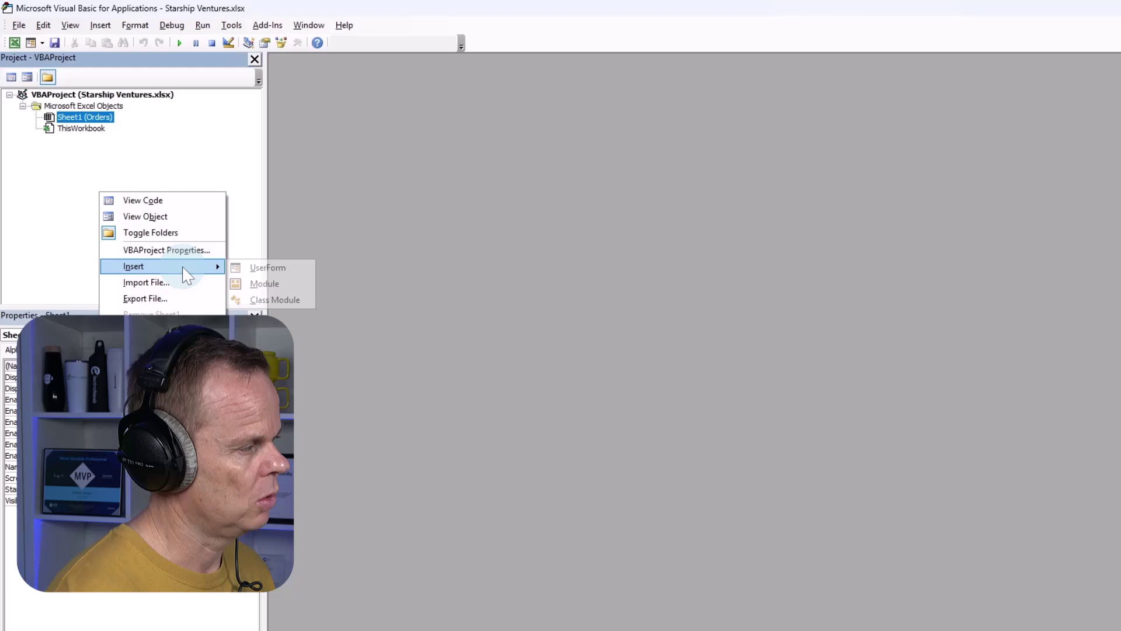
click(257, 282)
key(ctrl+v)
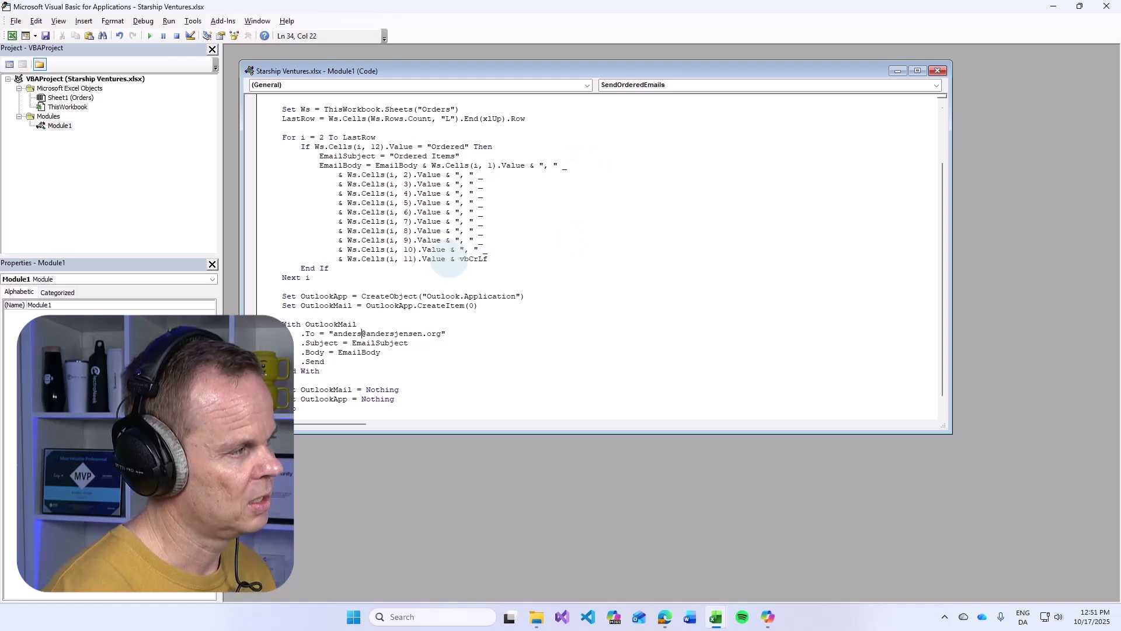
scroll(449, 259, up, 1)
scroll(450, 260, up, 2)
scroll(475, 343, down, 3)
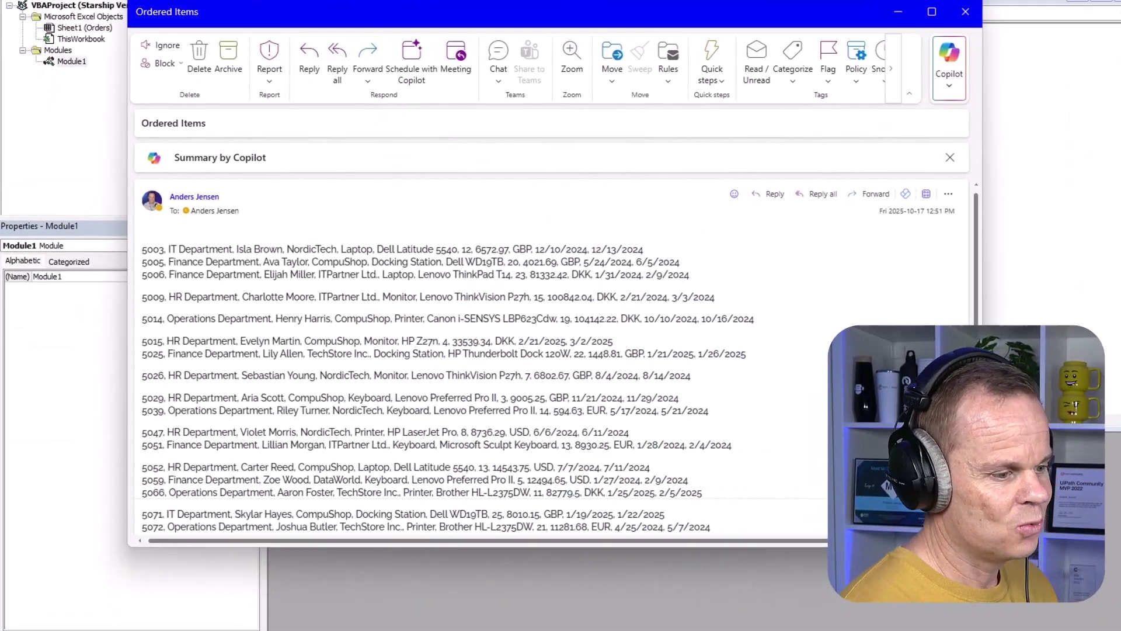
- Enlarge and read the Ordered Items e-mail, close it and Module1's code window, then return to Excel
drag(982, 546, 1120, 607)
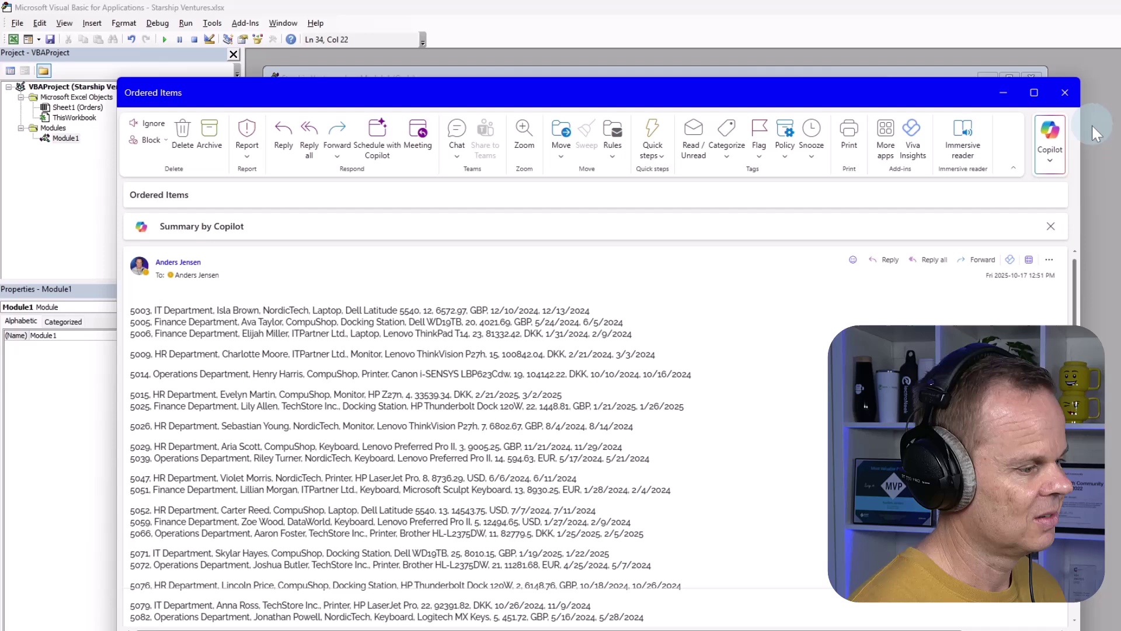
click(1071, 99)
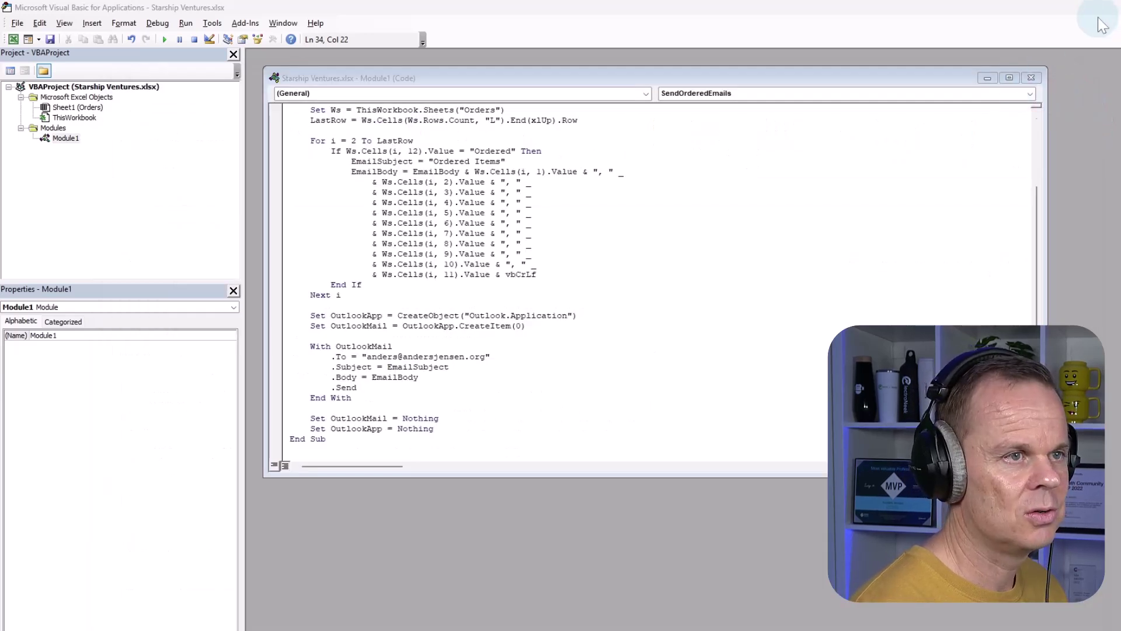
click(1031, 77)
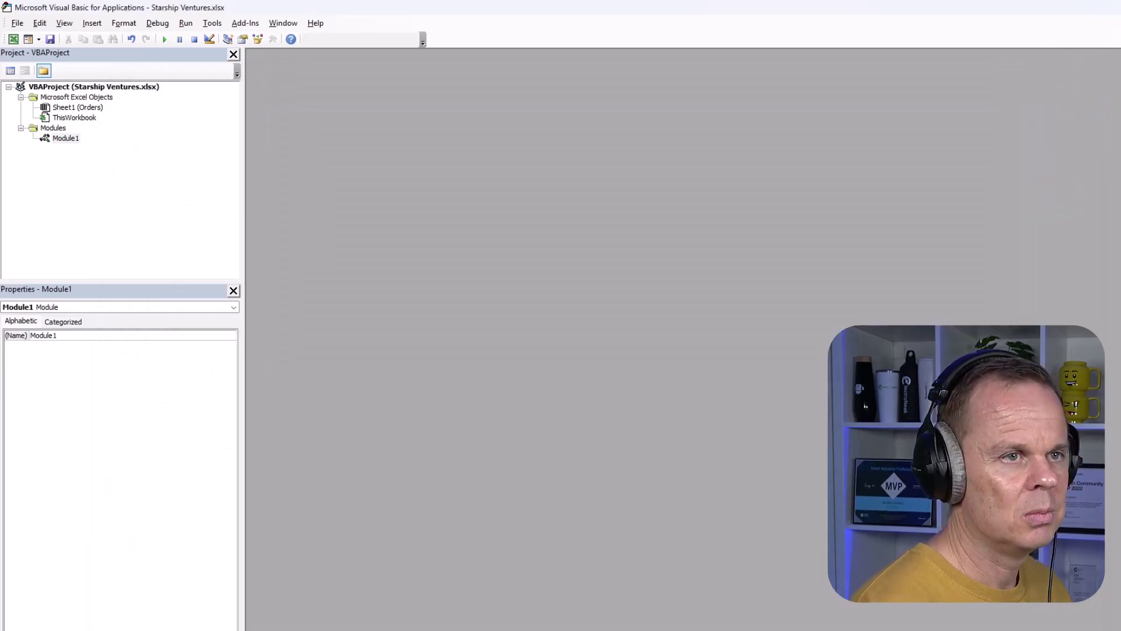
key(alt+F11)
- Compare orders 5003, 5005, 5006 and 5009 with the e-mail, then close the workbook without saving
click(14, 211)
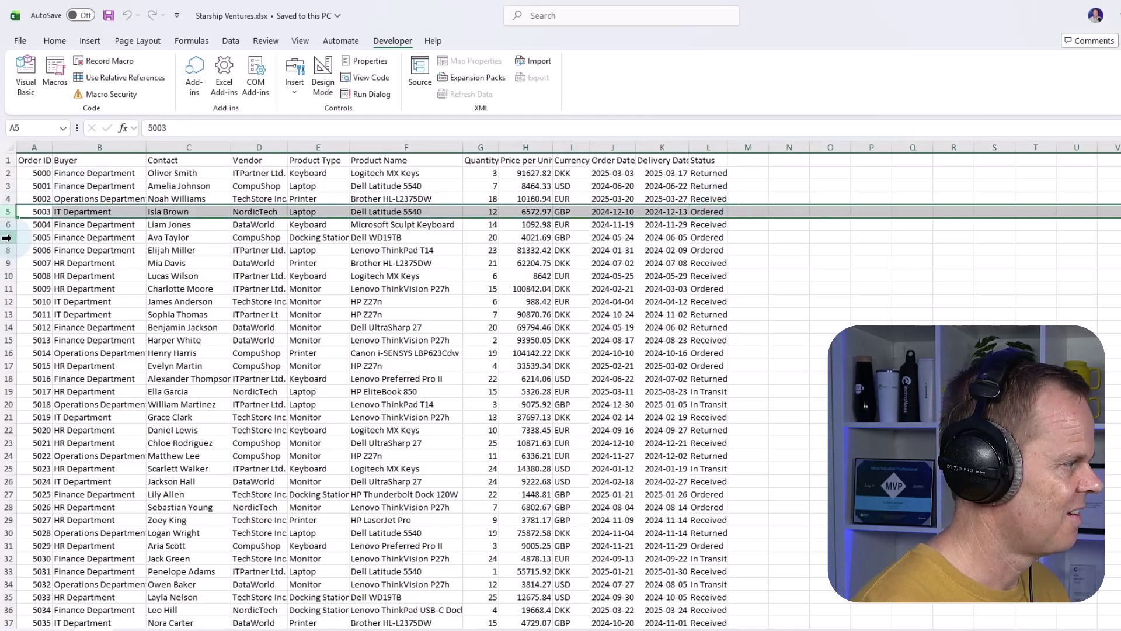
click(7, 237)
click(8, 251)
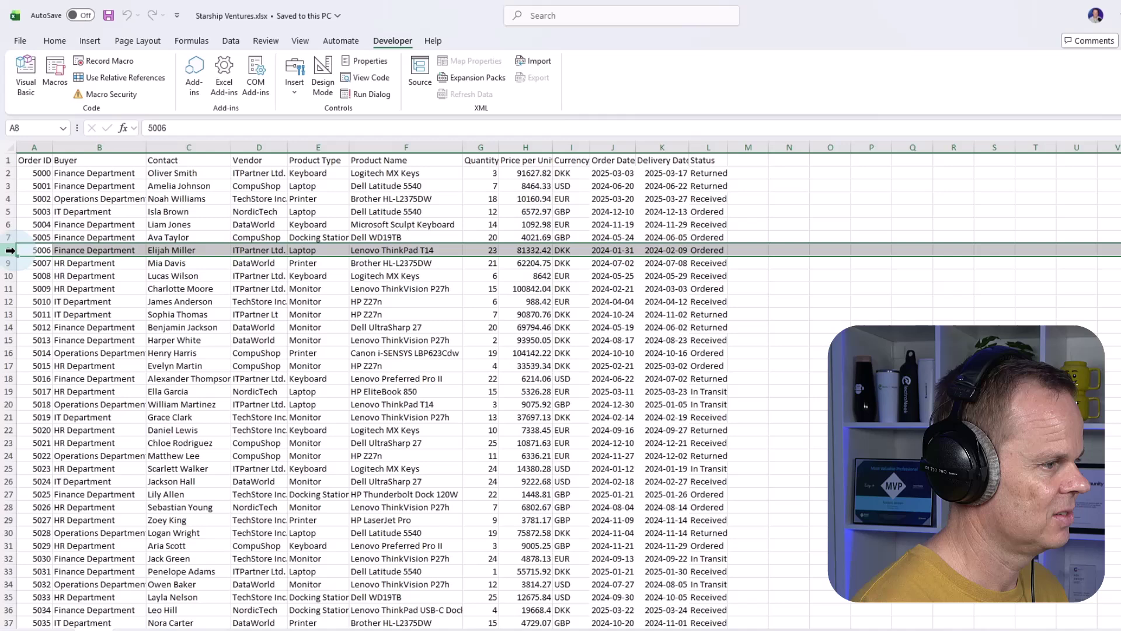
click(13, 288)
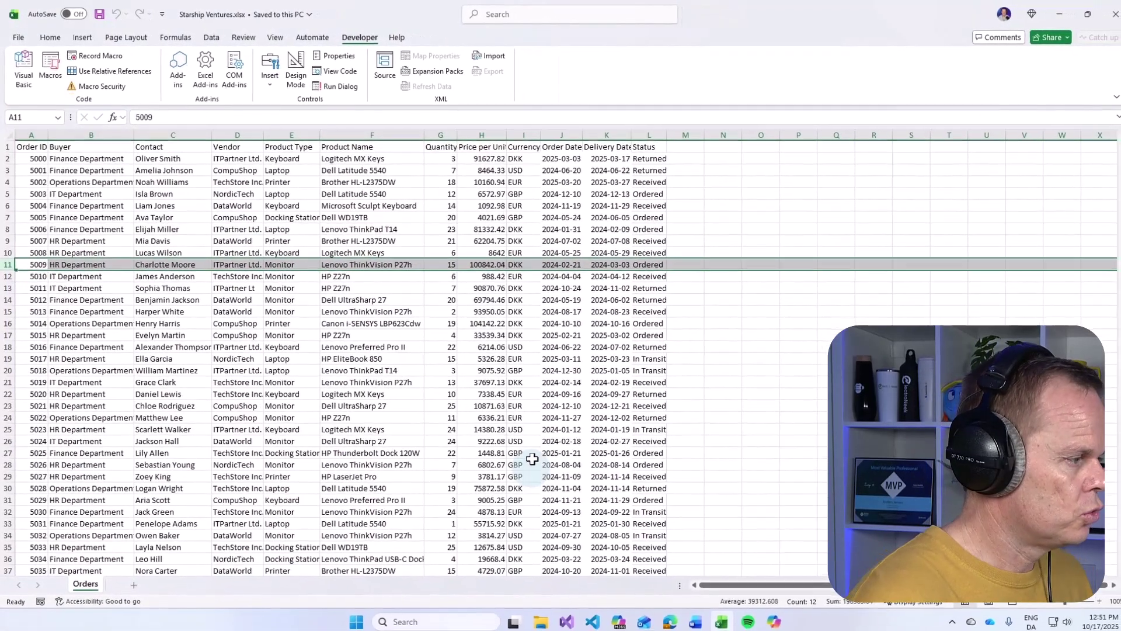
click(1115, 15)
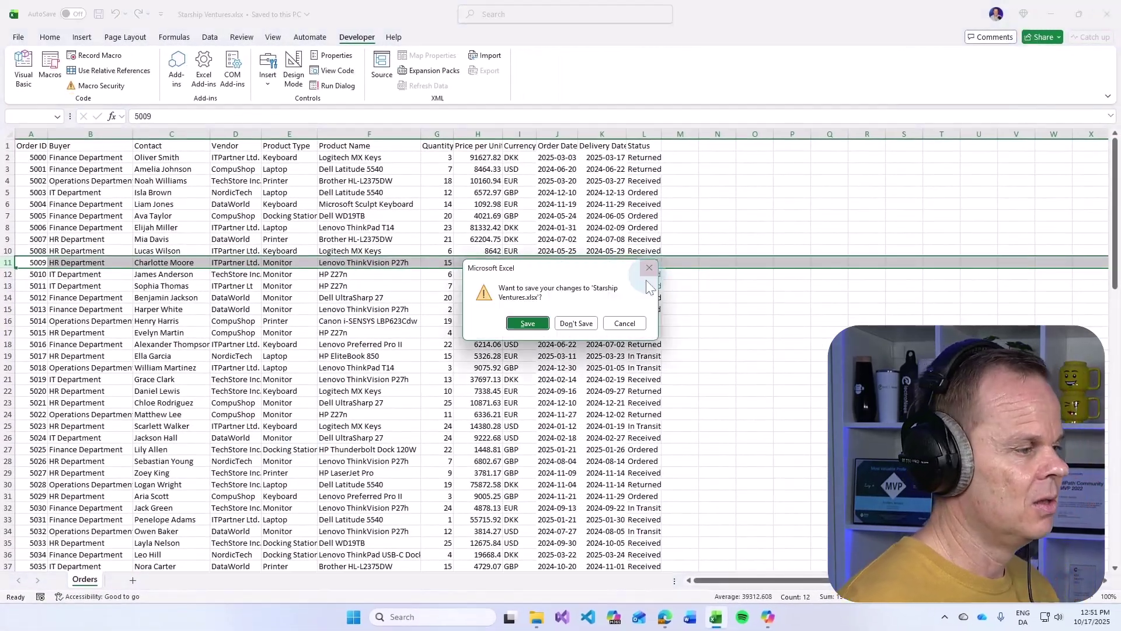
click(576, 323)
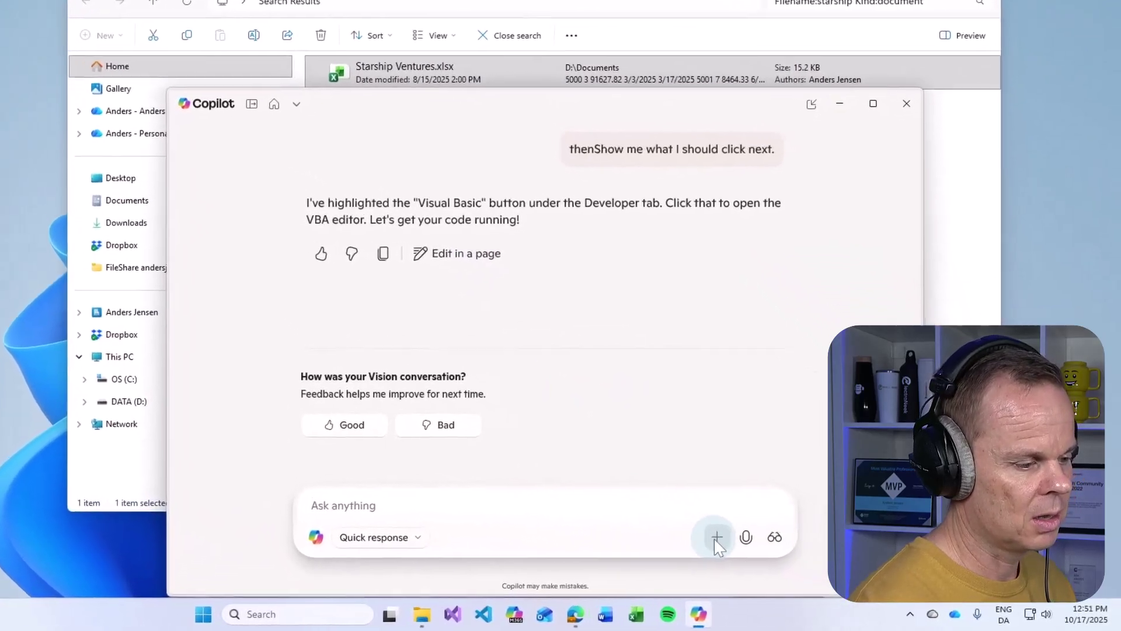
- Start a new Copilot conversation in Deep Research mode and show the past-conversations sidebar
click(760, 547)
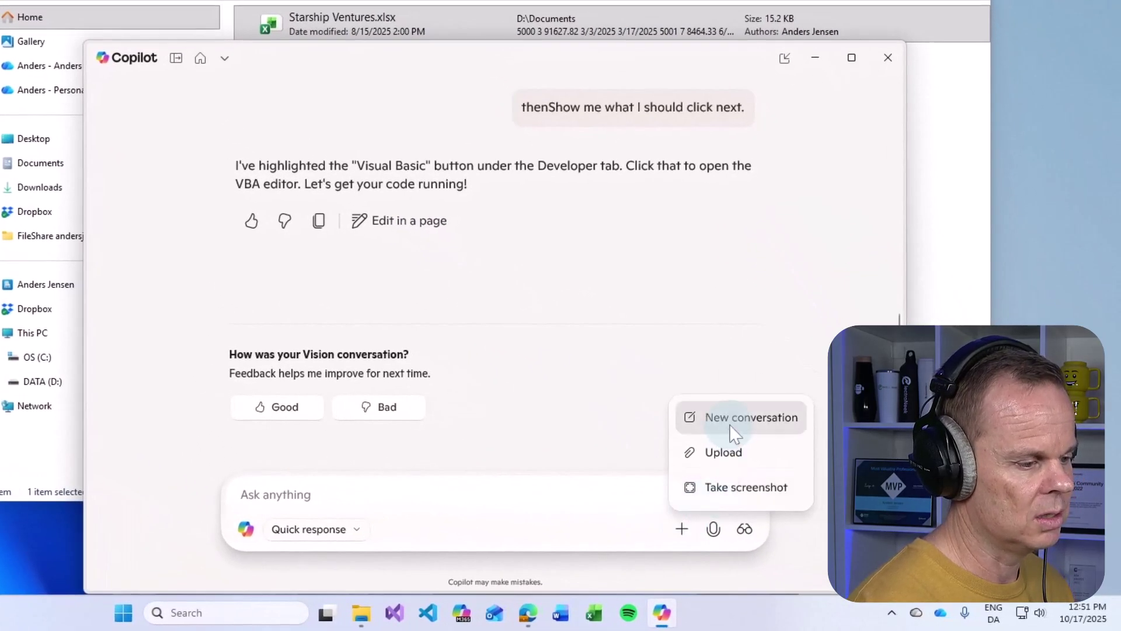
click(730, 418)
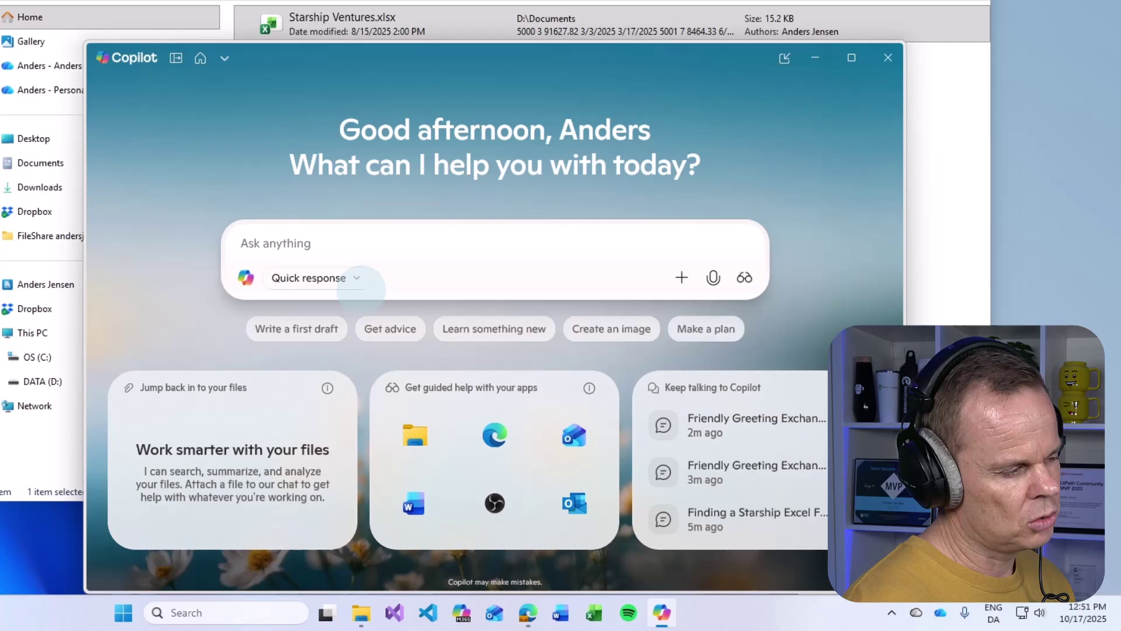
click(357, 278)
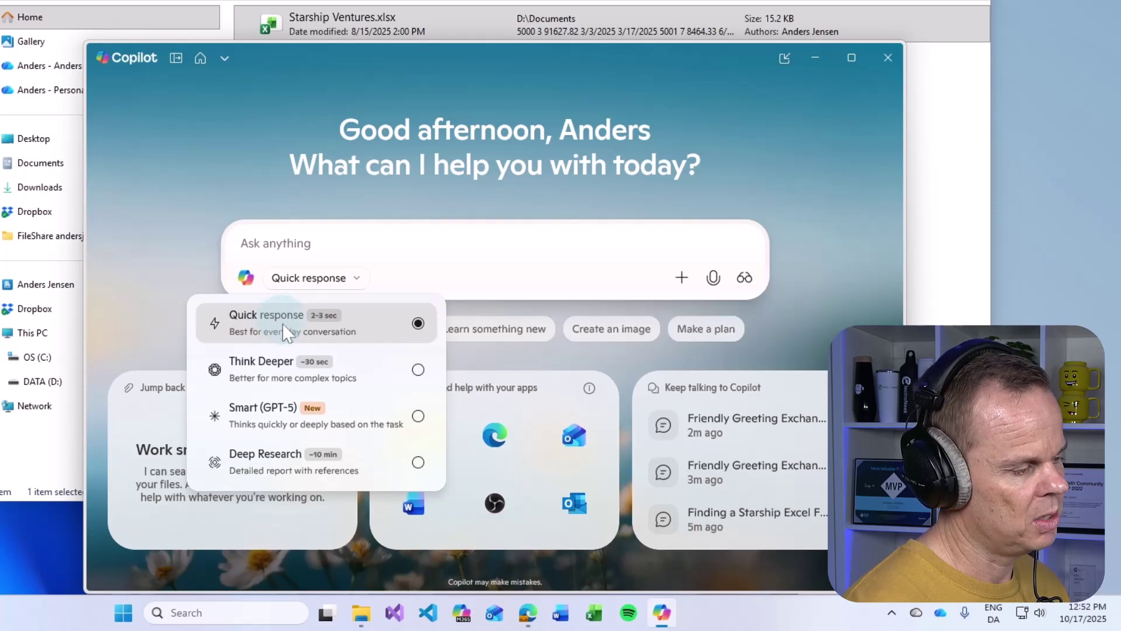
click(268, 455)
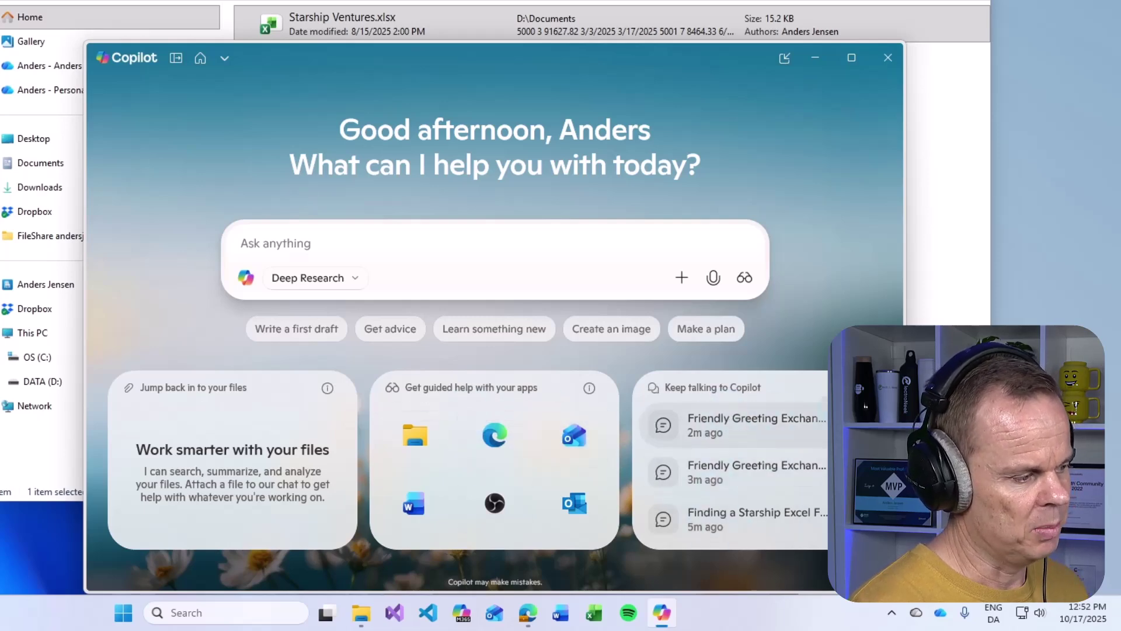
click(175, 58)
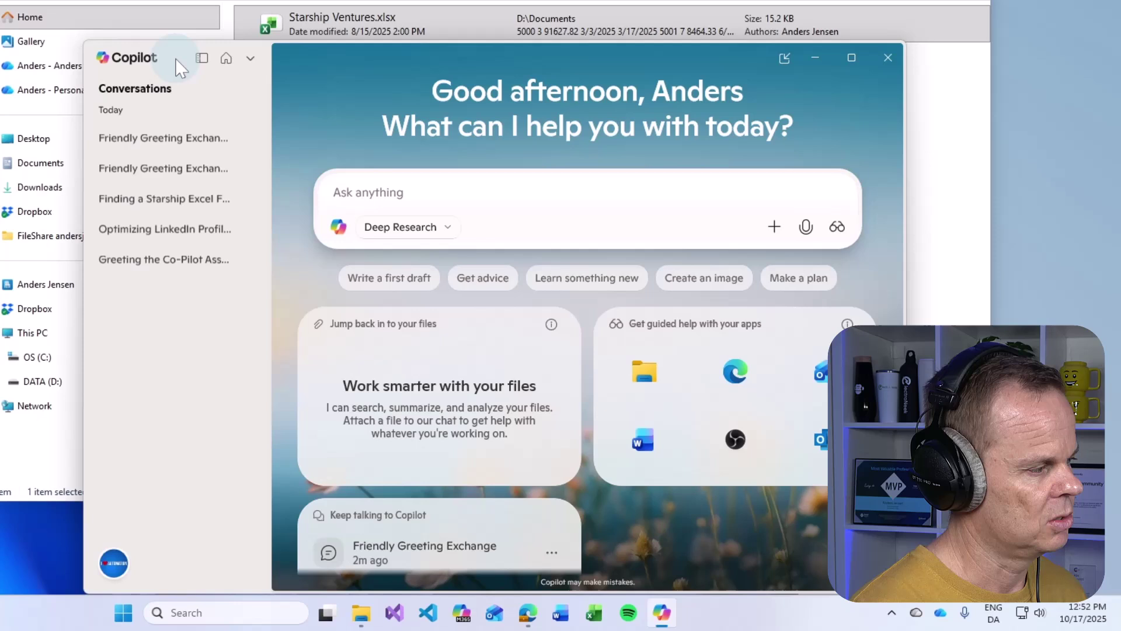